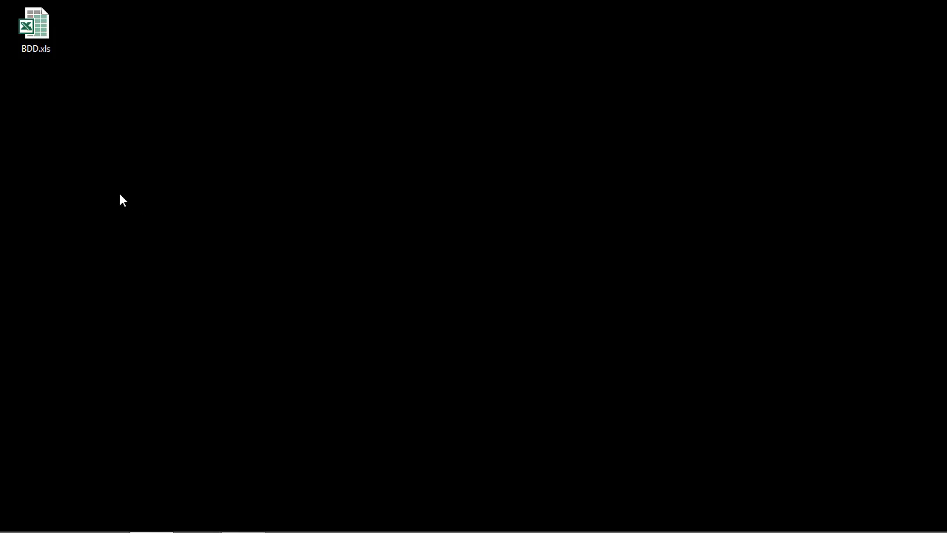
Step: Open the BDD.xls workbook from the desktop
{"action": "double_click", "coordinate": [34, 30]}
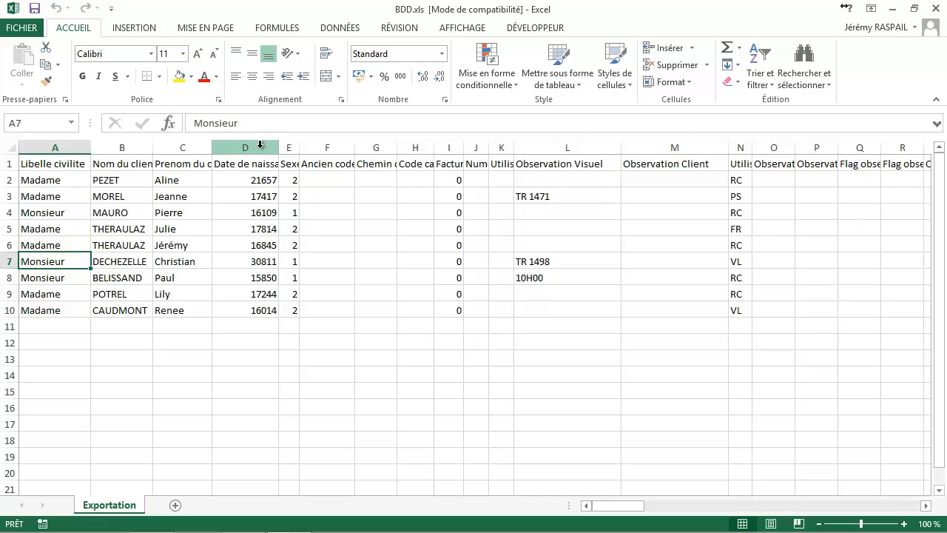
{"action": "left_click", "coordinate": [287, 142]}
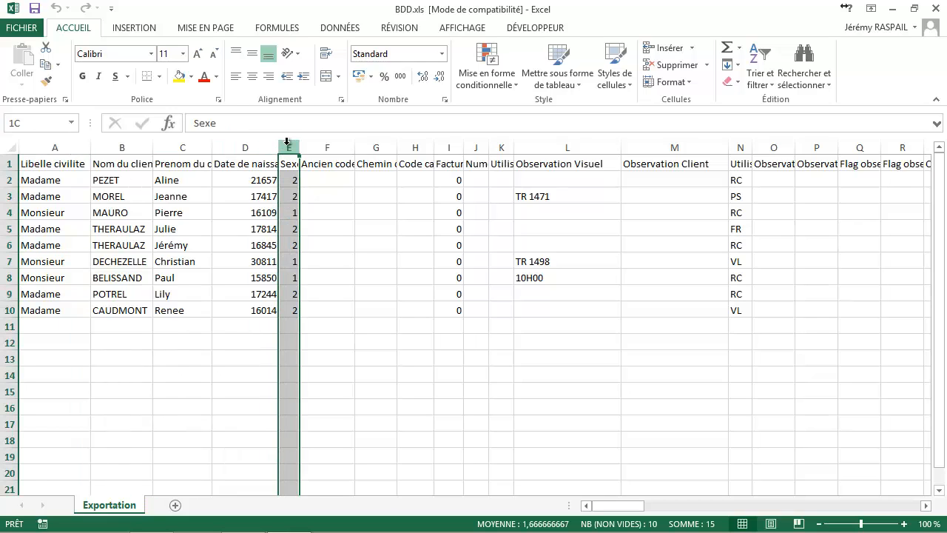
{"action": "left_click", "coordinate": [51, 164]}
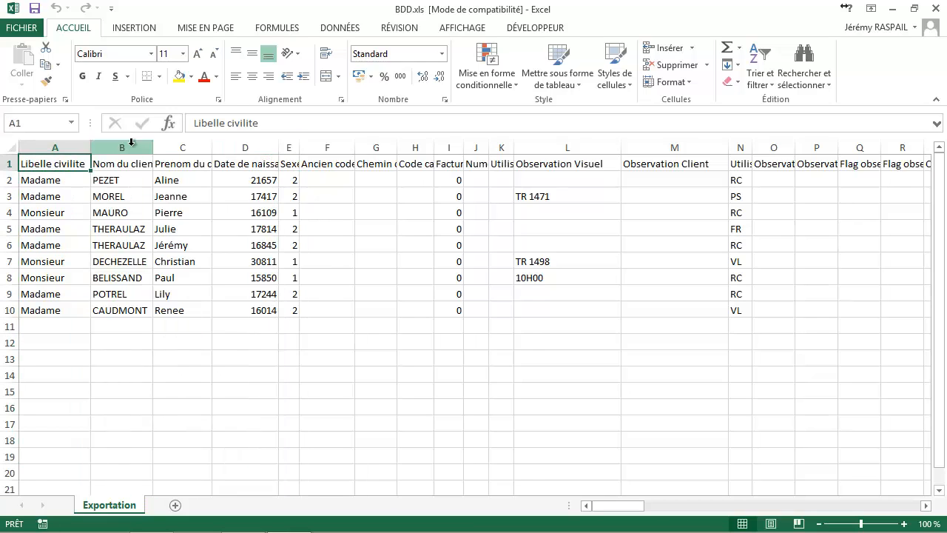
Step: Delete the columns from Sexe up to the one before EMAIL, and all the columns after EMAIL
{"action": "left_click_drag", "start_coordinate": [293, 145], "coordinate": [710, 151]}
{"action": "right_click", "coordinate": [708, 155]}
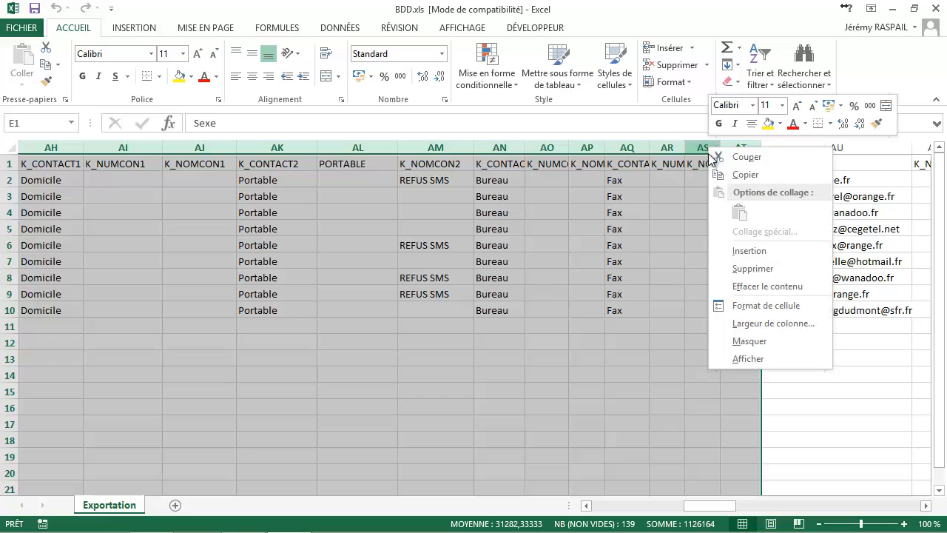
{"action": "left_click", "coordinate": [747, 268]}
{"action": "left_click_drag", "start_coordinate": [461, 146], "coordinate": [936, 148]}
{"action": "right_click", "coordinate": [511, 149]}
{"action": "left_click", "coordinate": [566, 267]}
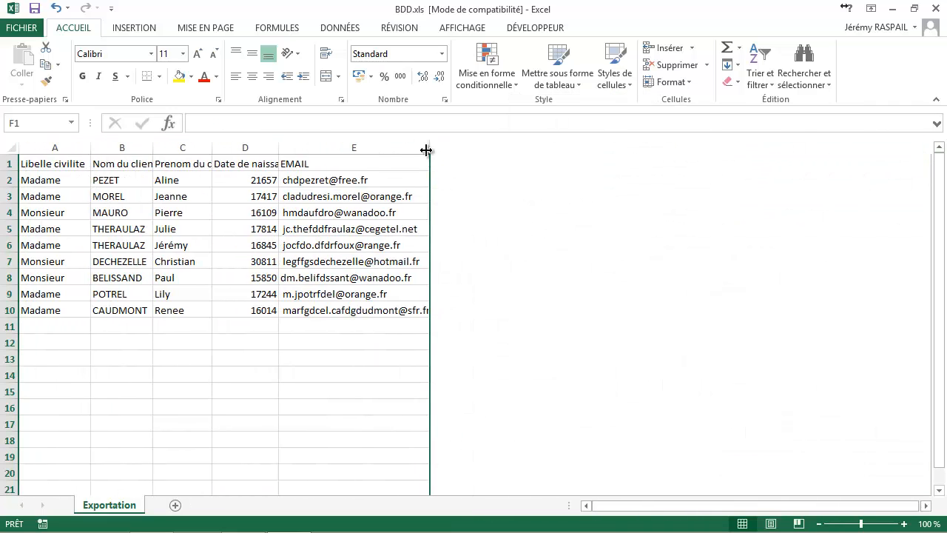
{"action": "mouse_move", "coordinate": [430, 147]}
{"action": "left_mouse_down"}
{"action": "mouse_move", "coordinate": [444, 147]}
{"action": "mouse_move", "coordinate": [436, 148]}
{"action": "left_mouse_up"}
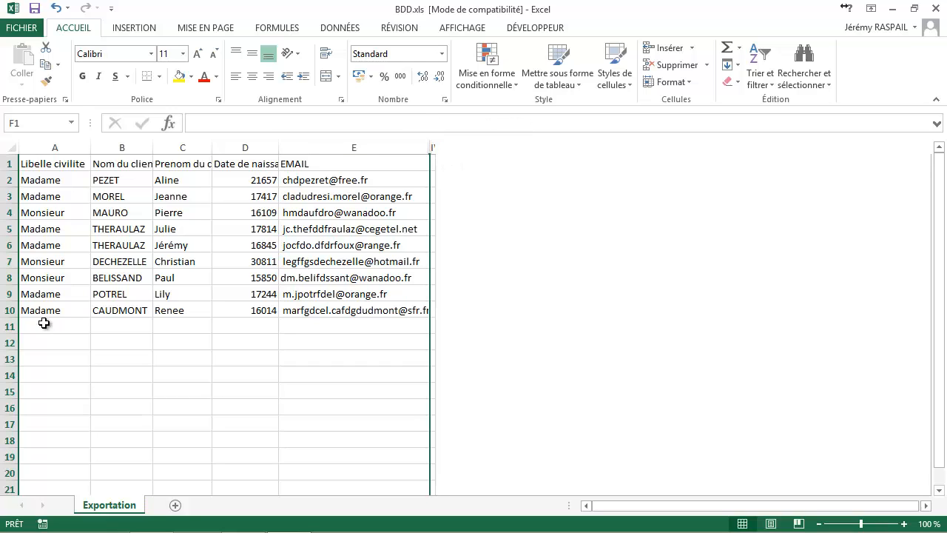
Step: Delete all rows from row 11 down to the end of the sheet
{"action": "left_click", "coordinate": [5, 326]}
{"action": "left_click", "coordinate": [44, 342]}
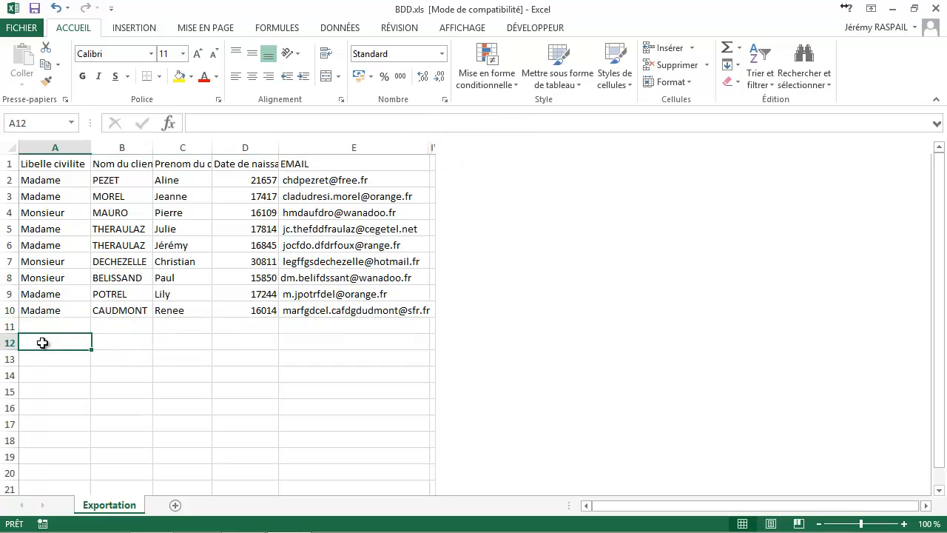
{"action": "left_click", "coordinate": [6, 326]}
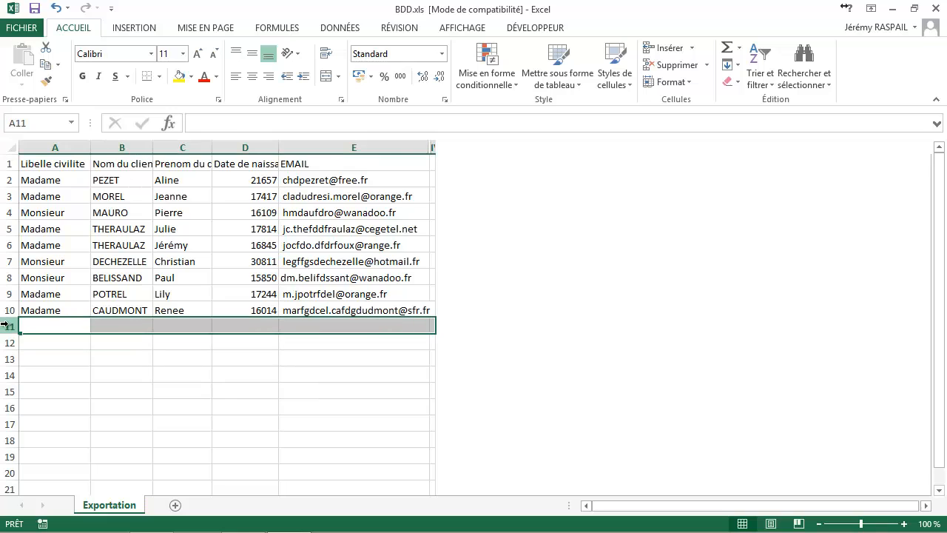
{"action": "key", "text": "ctrl+shift+Down"}
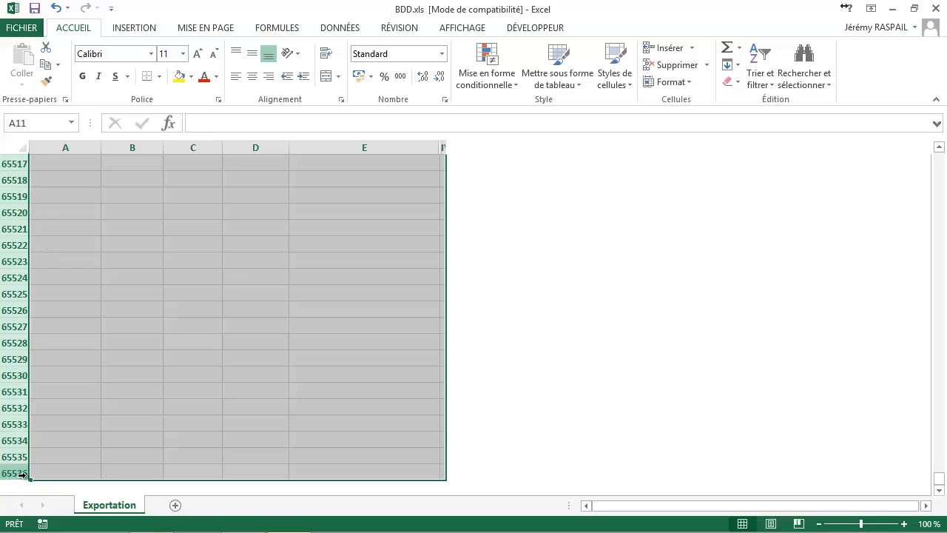
{"action": "right_click", "coordinate": [24, 427]}
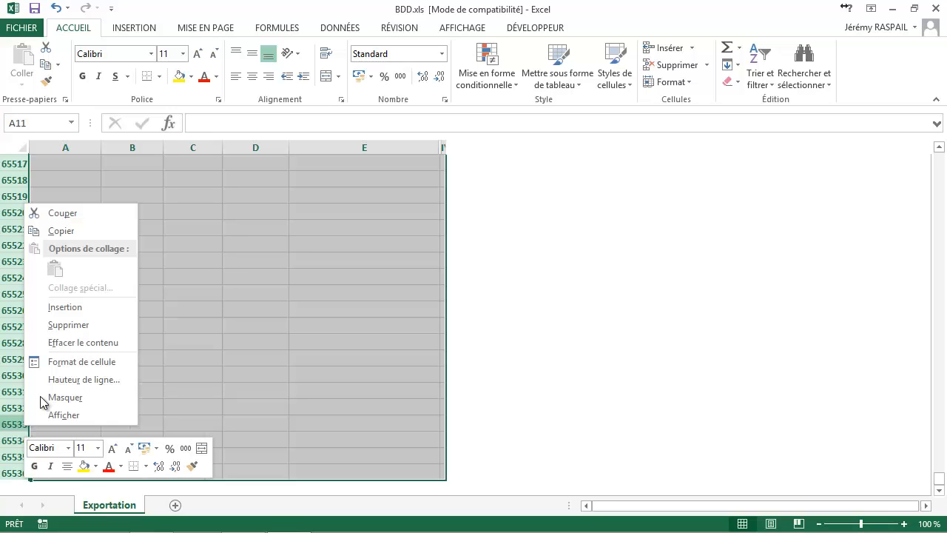
{"action": "left_click", "coordinate": [68, 323]}
{"action": "left_click", "coordinate": [87, 314]}
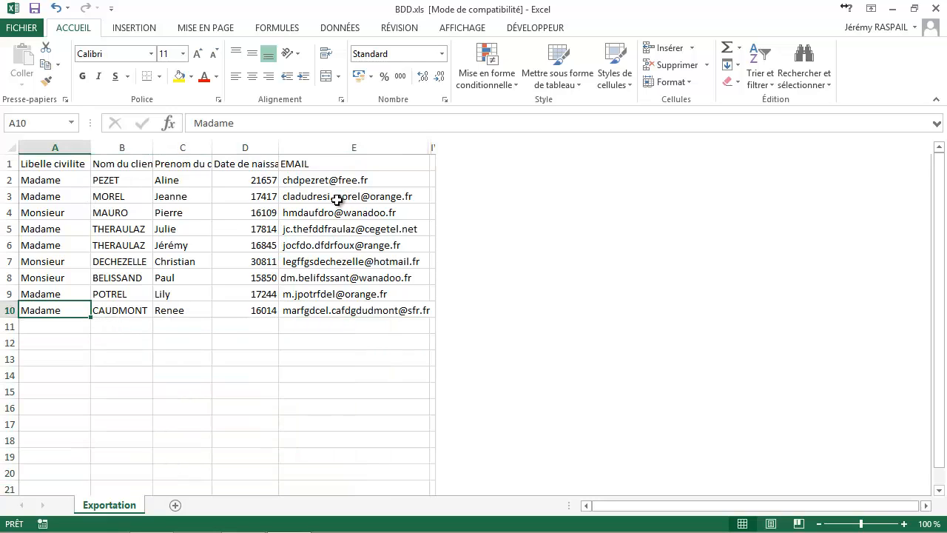
Step: Rename the headers in cells A1 to C1 as civilite, nom and prenom
{"action": "left_click", "coordinate": [63, 160]}
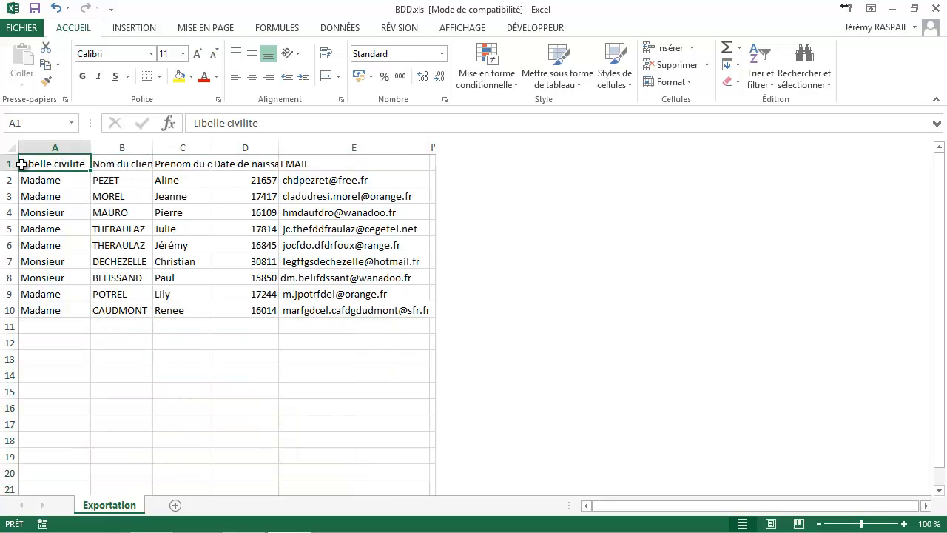
{"action": "key", "text": "Delete"}
{"action": "type", "text": "civi"}
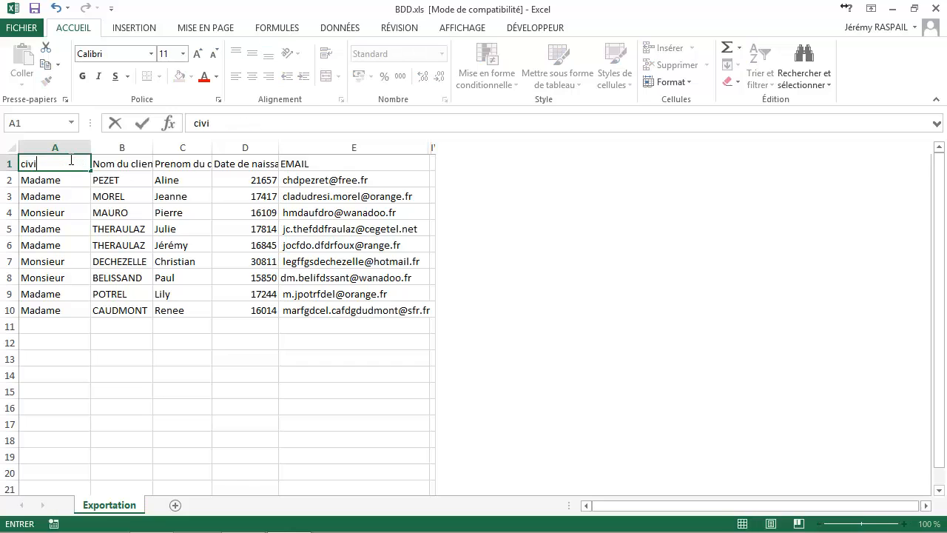
{"action": "key", "text": "Tab"}
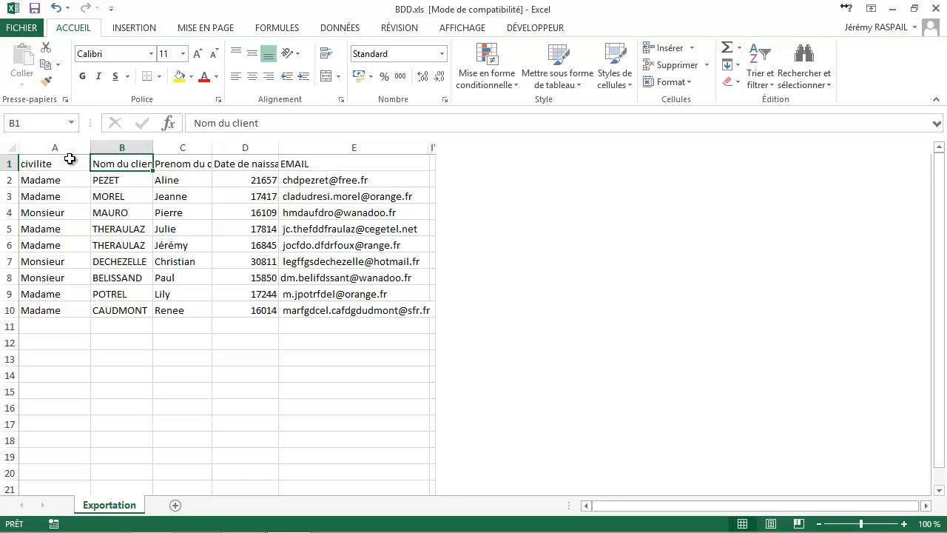
{"action": "type", "text": "nom"}
{"action": "key", "text": "Tab"}
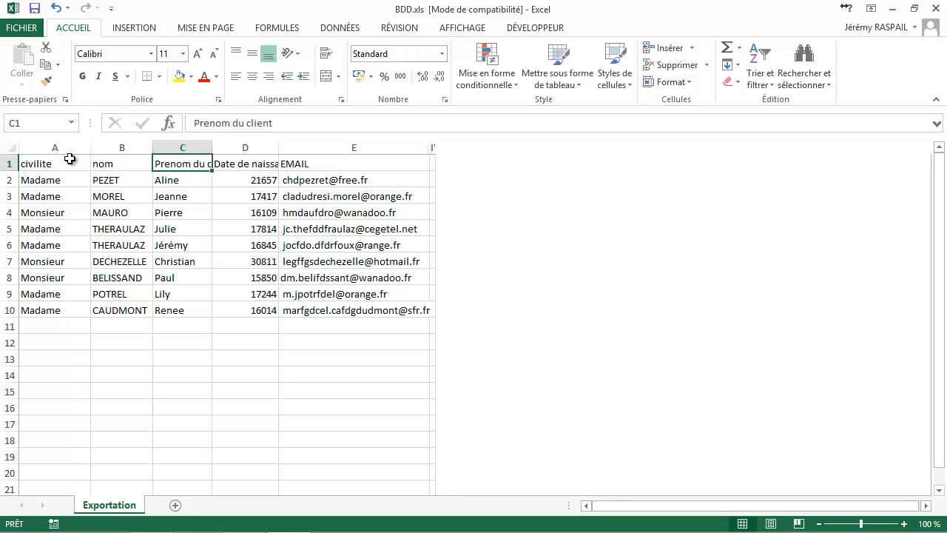
{"action": "type", "text": "prenom"}
{"action": "key", "text": "Tab"}
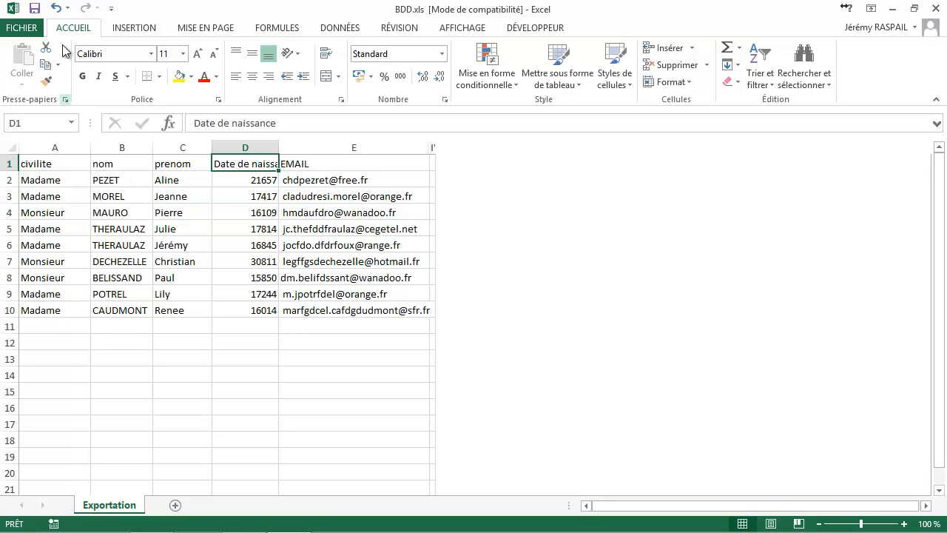
Step: Undo the renaming of the first three column headers
{"action": "left_click", "coordinate": [56, 8]}
{"action": "left_click", "coordinate": [56, 8]}
{"action": "left_click", "coordinate": [56, 8]}
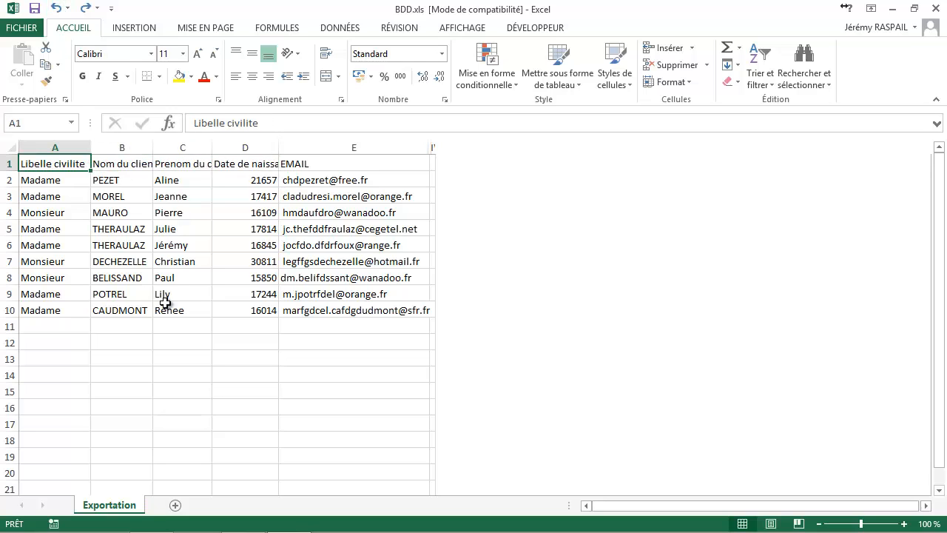
{"action": "left_click", "coordinate": [50, 338]}
{"action": "left_click", "coordinate": [84, 279]}
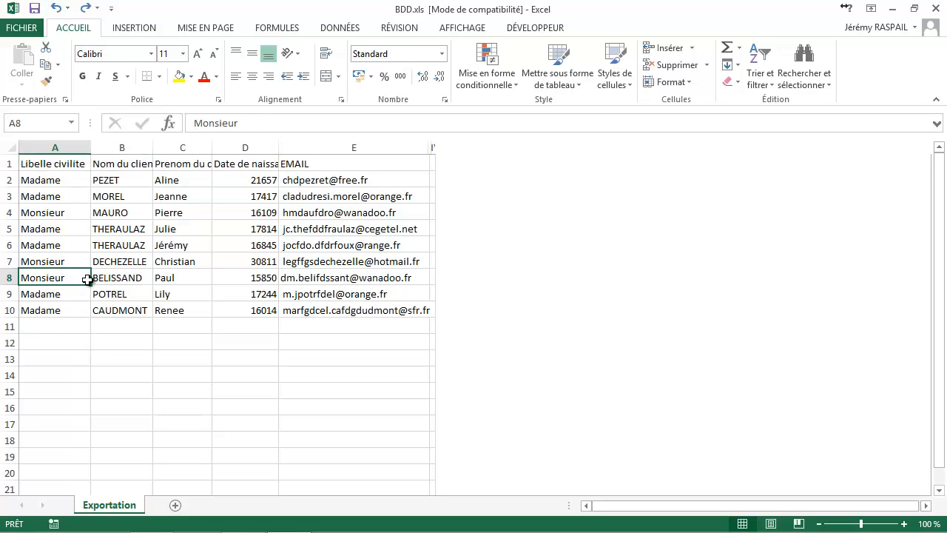
Step: Insert an empty column before EMAIL and widen the Date de naissance column to fit its header
{"action": "left_click", "coordinate": [279, 147]}
{"action": "right_click", "coordinate": [307, 150]}
{"action": "left_click", "coordinate": [348, 255]}
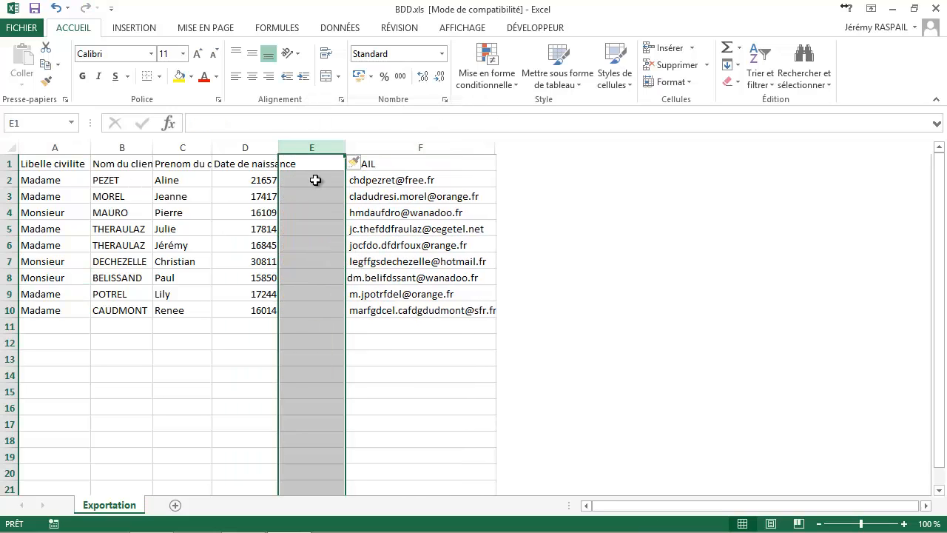
{"action": "left_click_drag", "start_coordinate": [280, 146], "coordinate": [328, 147]}
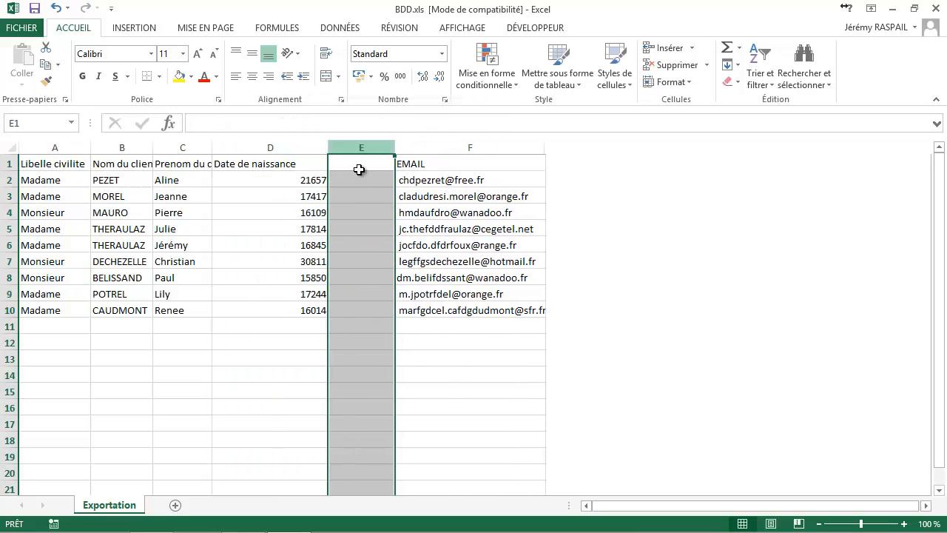
Step: Enter the age formula =ENT((AUJOURDHUI()-D2)/365,25) in cell E2
{"action": "left_click", "coordinate": [367, 180]}
{"action": "type", "text": "="}
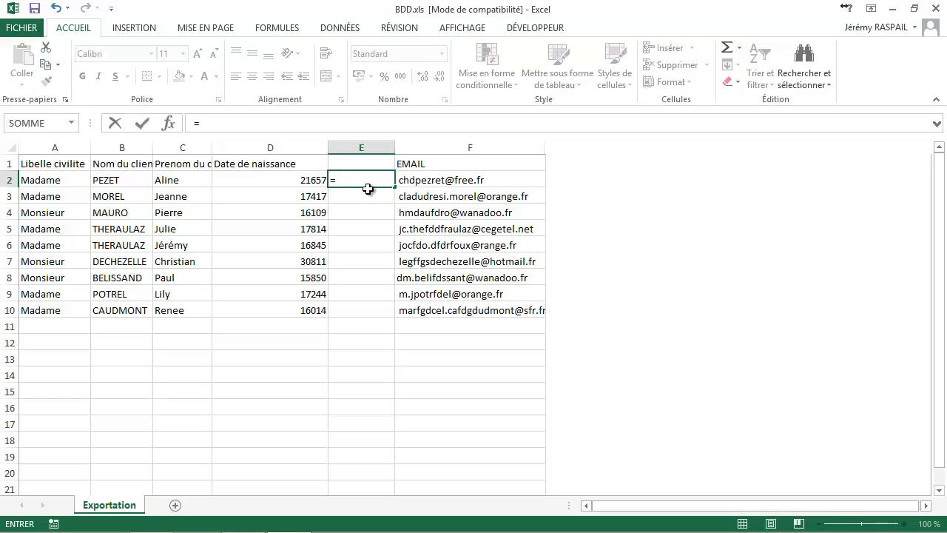
{"action": "type", "text": "ent((auj"}
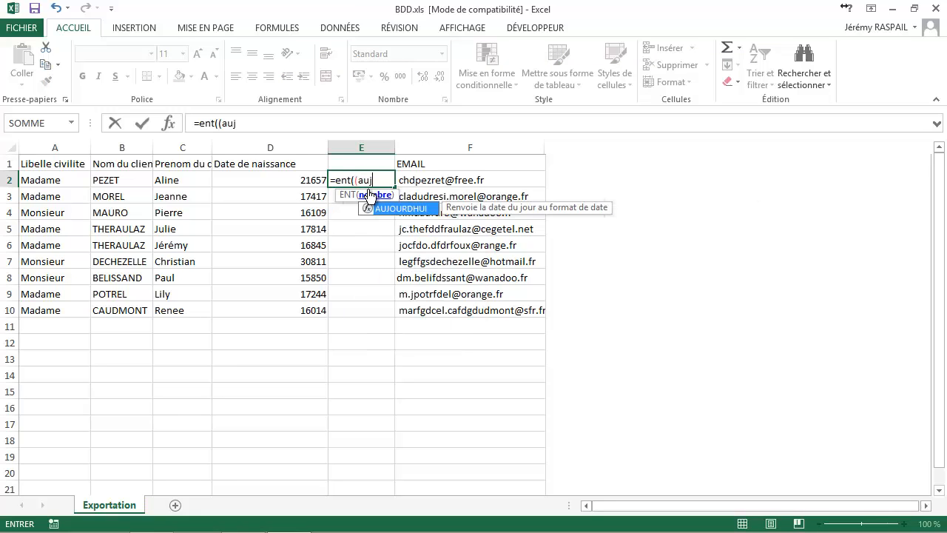
{"action": "type", "text": "o"}
{"action": "key", "text": "Tab"}
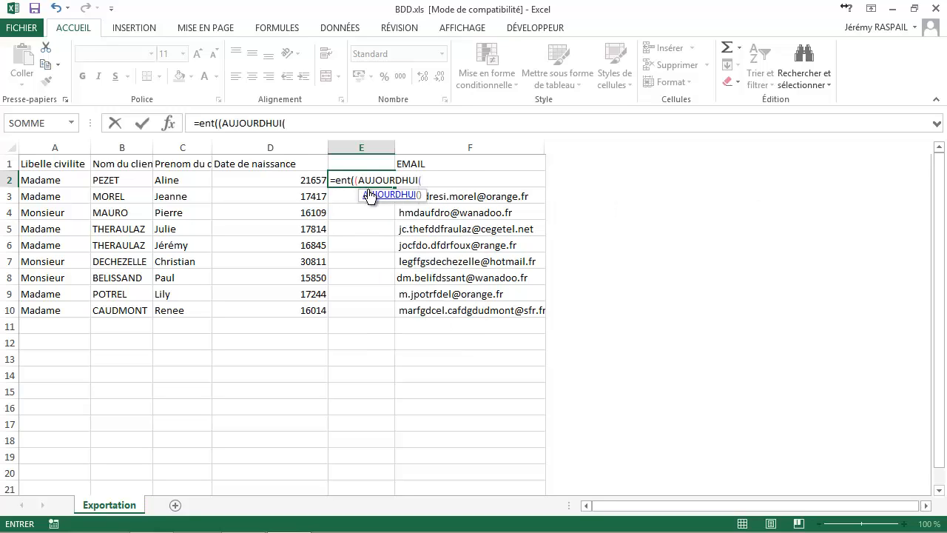
{"action": "type", "text": ")-"}
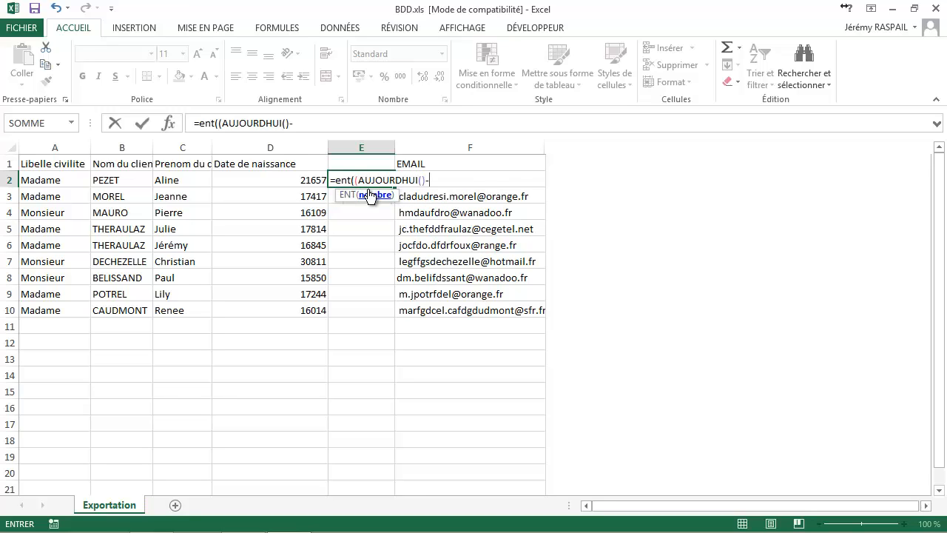
{"action": "left_click", "coordinate": [314, 182]}
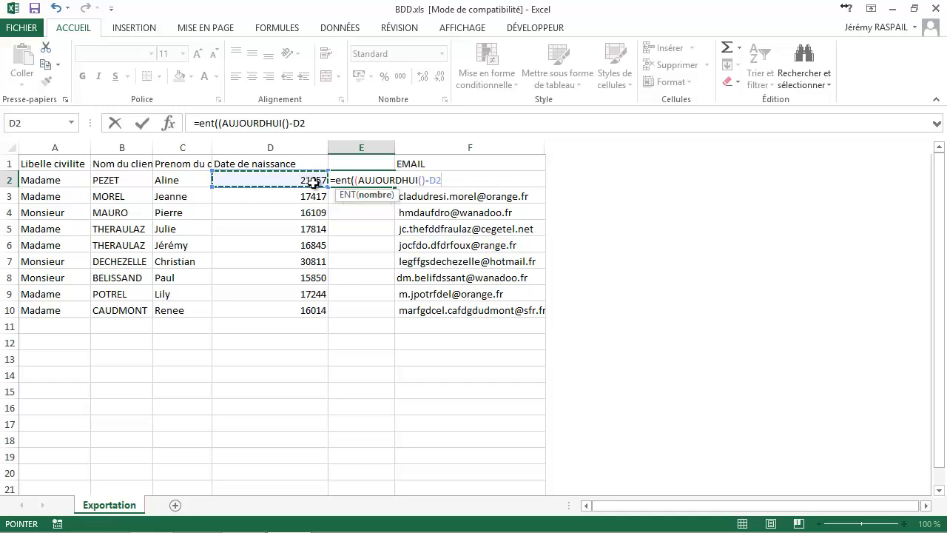
{"action": "type", "text": ")/365,25"}
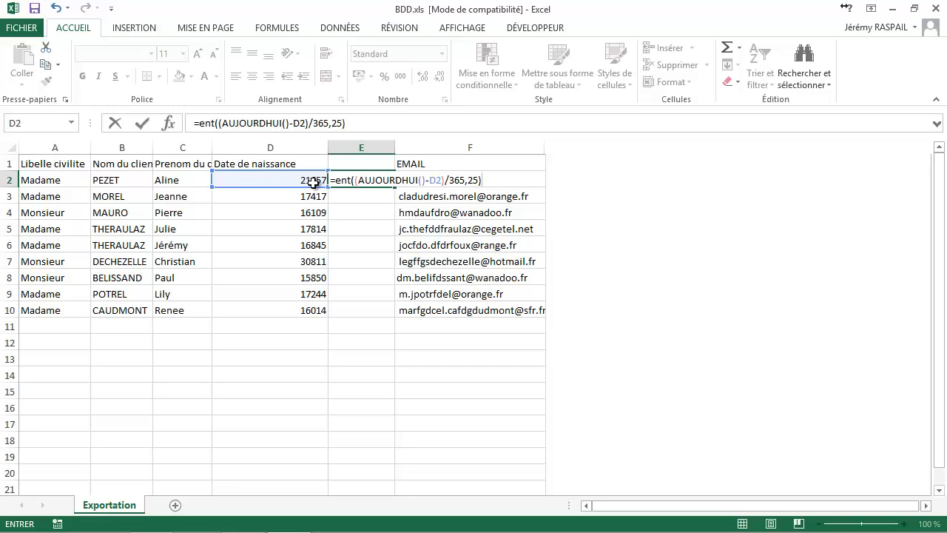
{"action": "key", "text": "Return"}
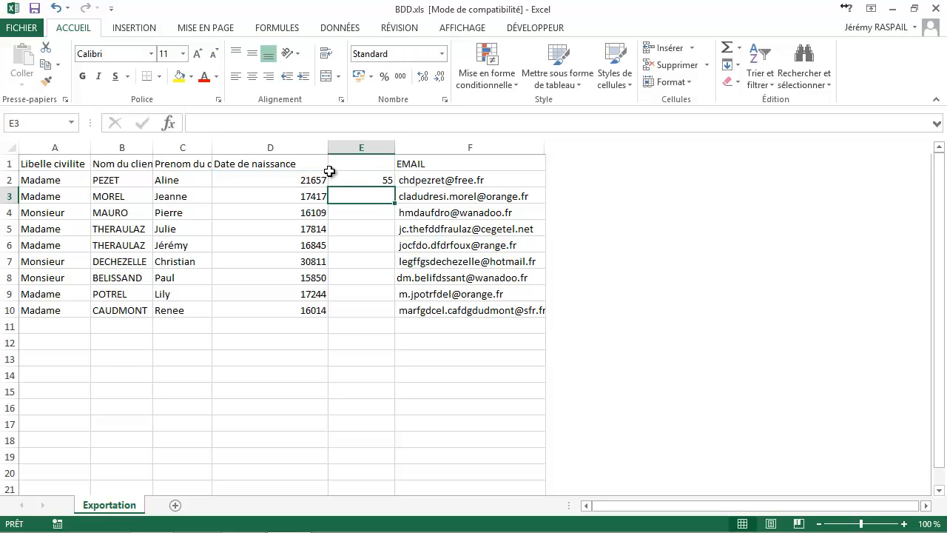
Step: Fill the age formula from E2 down to E10 and check it in the filled cells
{"action": "left_click", "coordinate": [370, 179]}
{"action": "left_click_drag", "start_coordinate": [394, 188], "coordinate": [398, 325]}
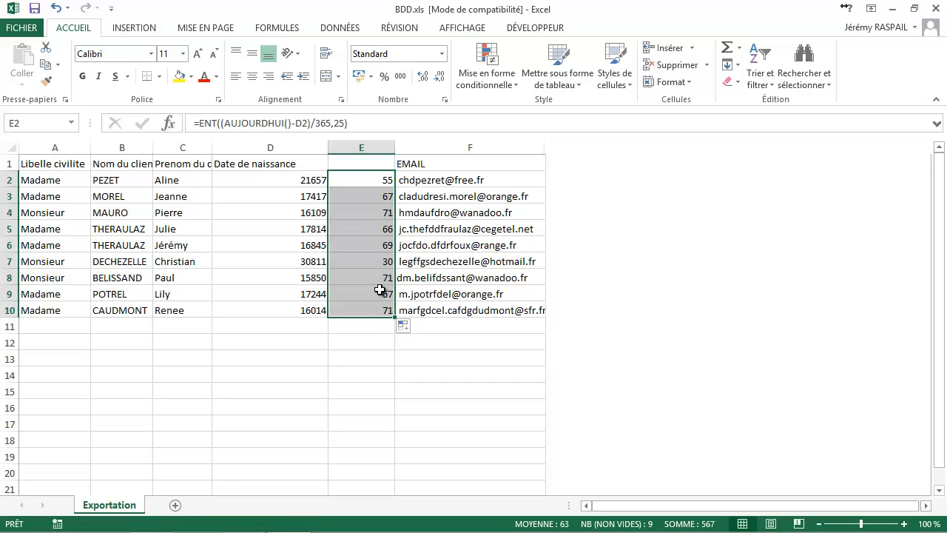
{"action": "left_click", "coordinate": [386, 177]}
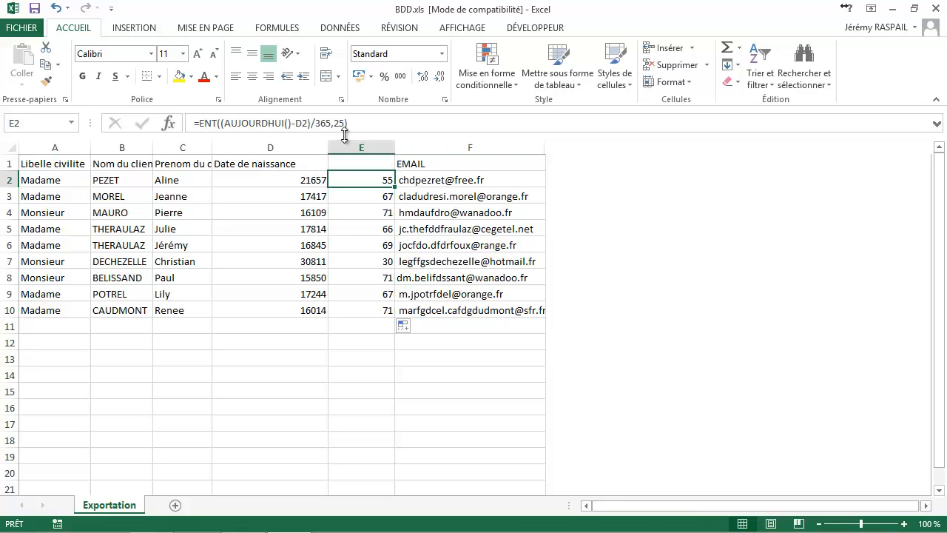
{"action": "left_click", "coordinate": [368, 210]}
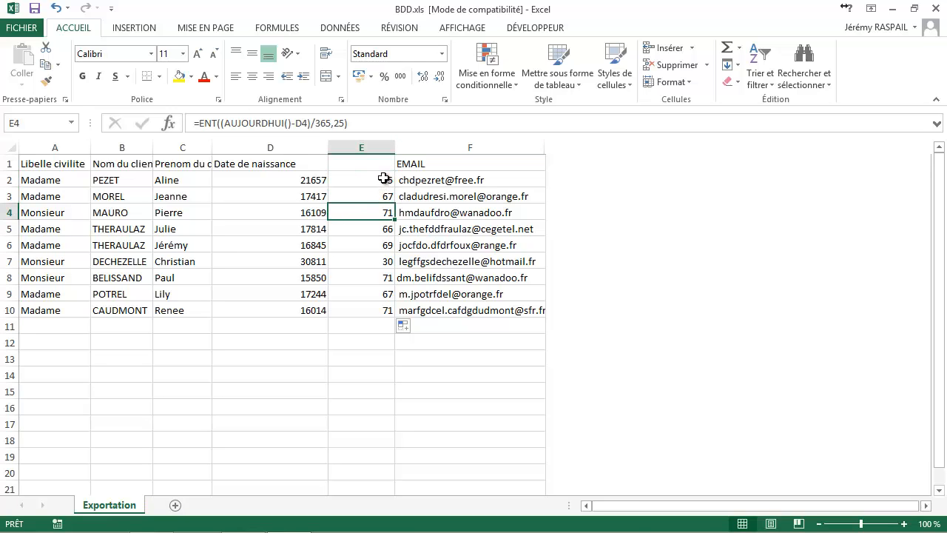
Step: Insert a blank column between the age column and EMAIL
{"action": "left_click", "coordinate": [385, 147]}
{"action": "right_click", "coordinate": [430, 146]}
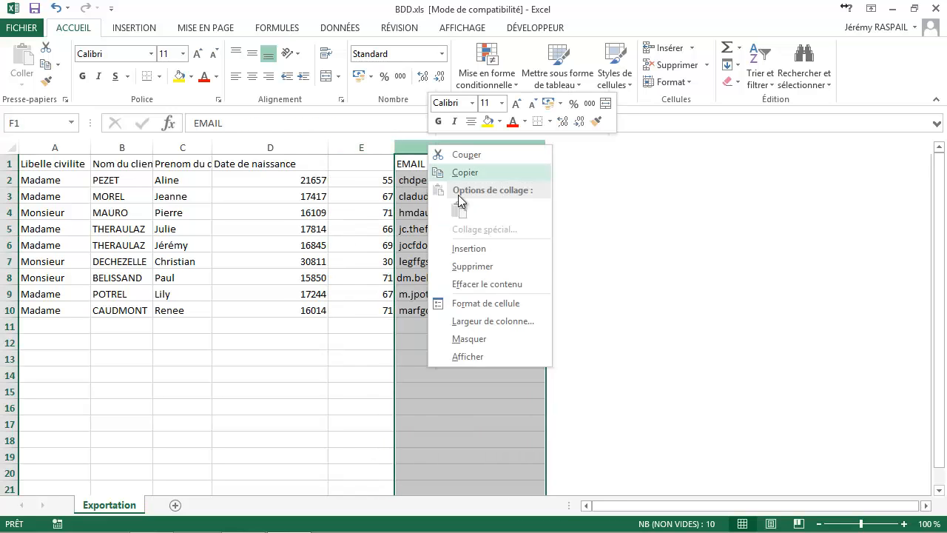
{"action": "left_click", "coordinate": [469, 249]}
Step: Copy column E and paste only its values into column F
{"action": "left_click", "coordinate": [368, 146]}
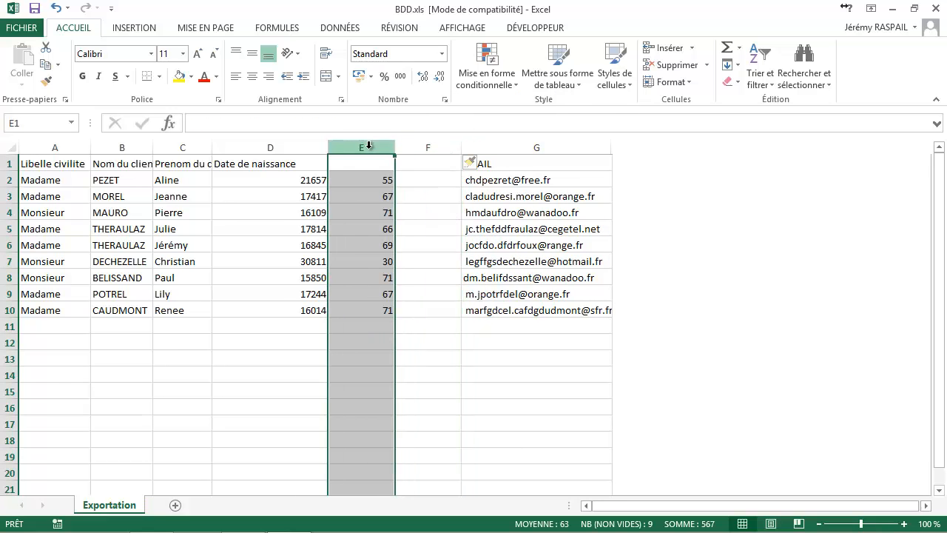
{"action": "key", "text": "ctrl+c"}
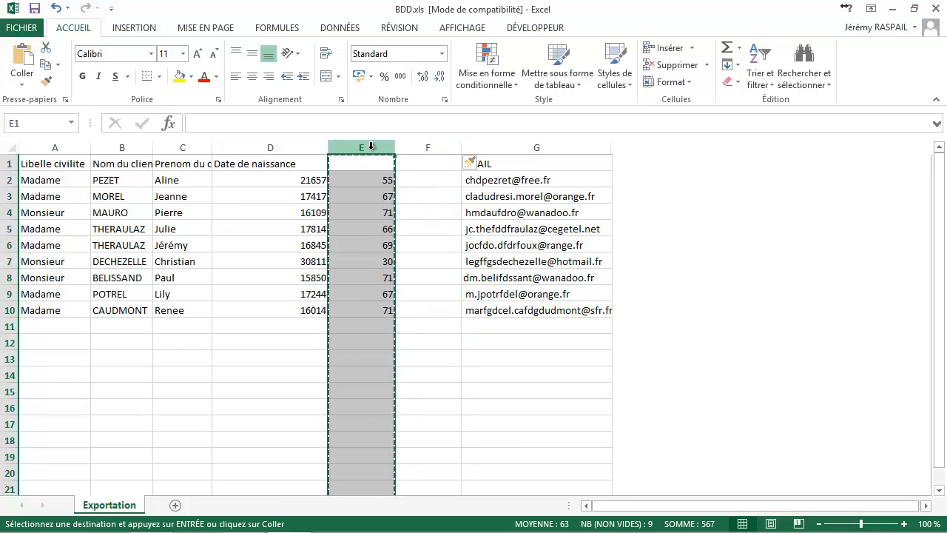
{"action": "left_click", "coordinate": [425, 145]}
{"action": "left_click", "coordinate": [21, 77]}
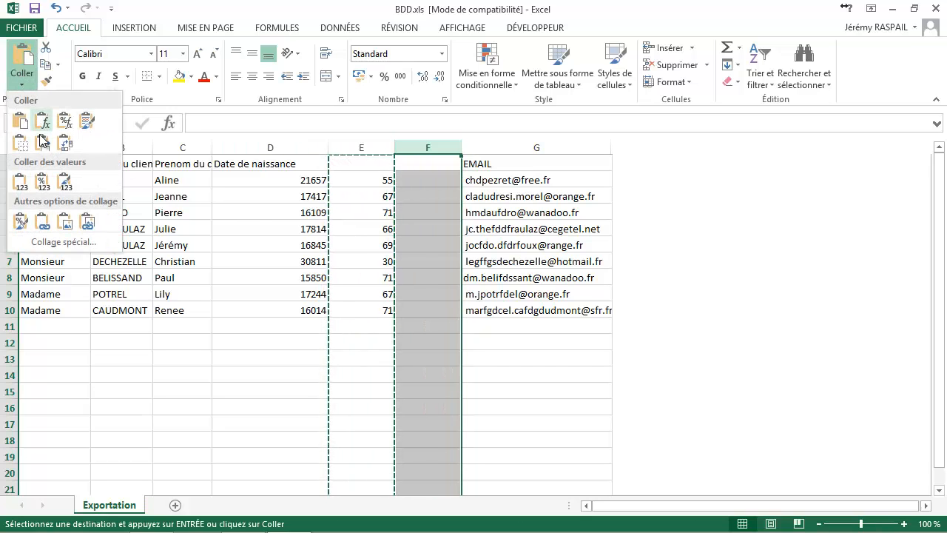
{"action": "left_click", "coordinate": [21, 184]}
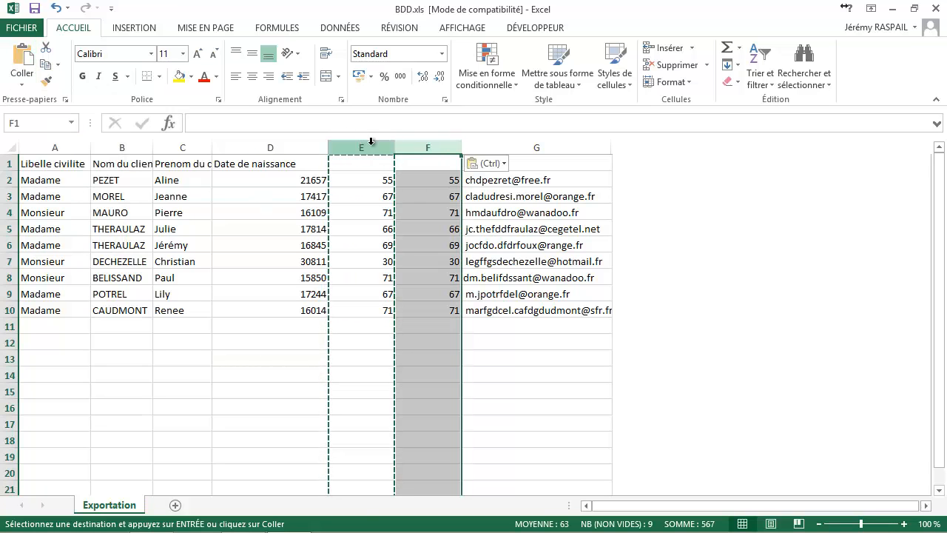
Step: Delete columns D and E, which hold the birth dates and the age formulas
{"action": "left_click", "coordinate": [326, 152]}
{"action": "left_click_drag", "start_coordinate": [327, 152], "coordinate": [269, 148]}
{"action": "right_click", "coordinate": [270, 148]}
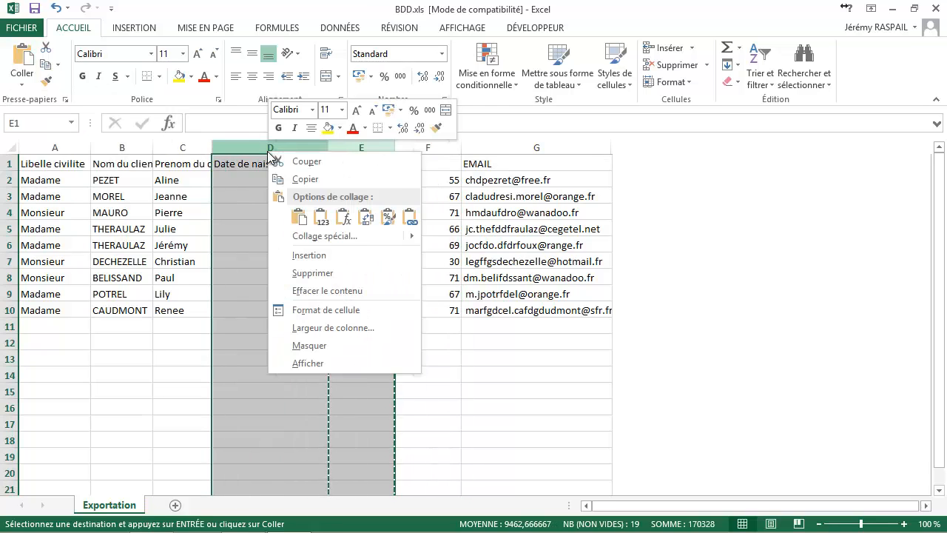
{"action": "left_click", "coordinate": [316, 274]}
Step: Enter the header "age" in cell D1
{"action": "left_click", "coordinate": [236, 162]}
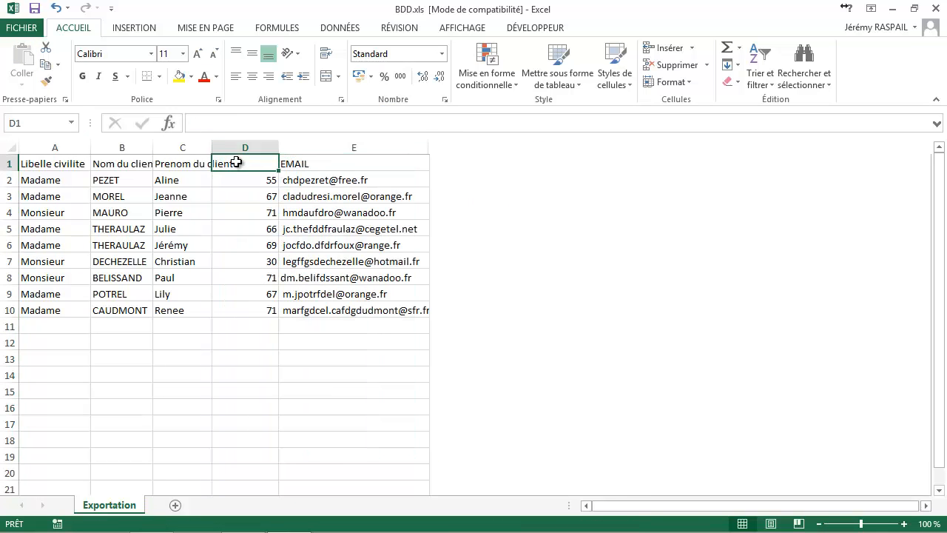
{"action": "type", "text": "age"}
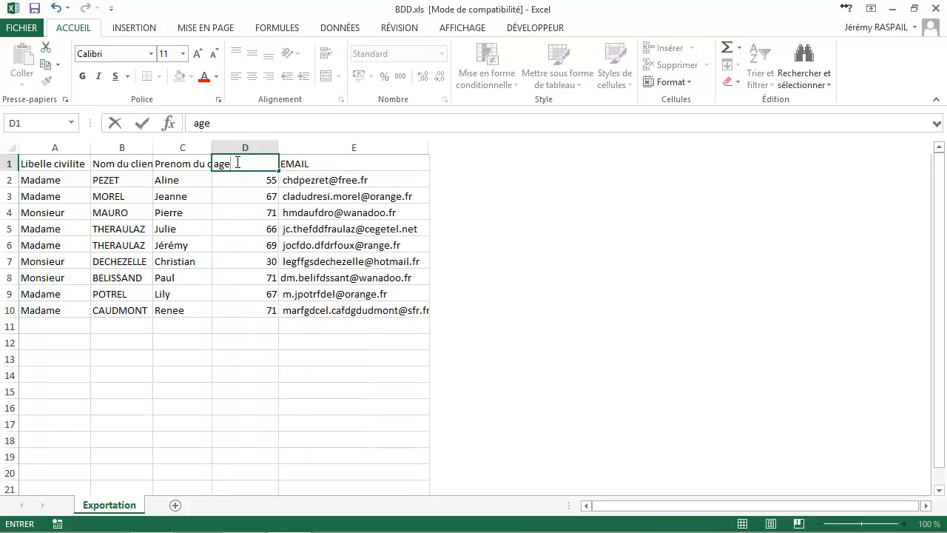
{"action": "key", "text": "Return"}
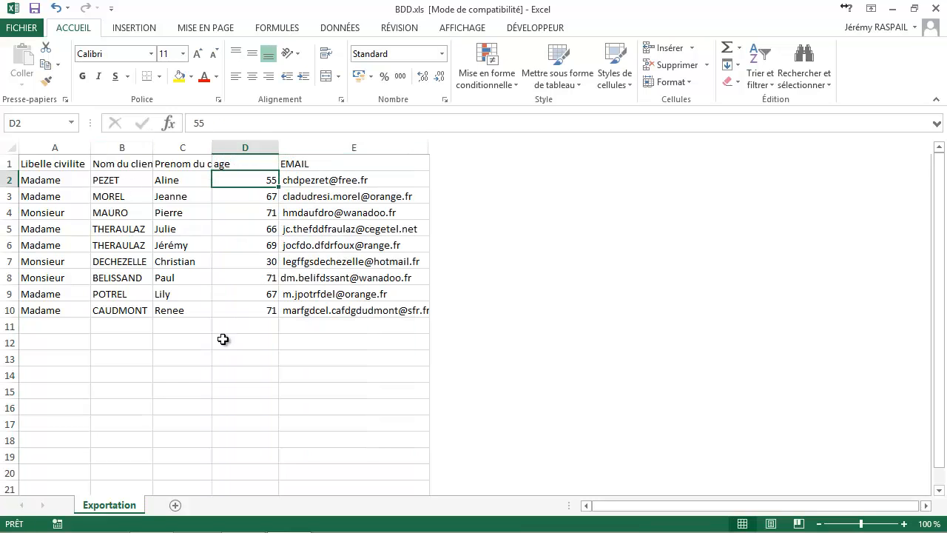
{"action": "left_click", "coordinate": [178, 245]}
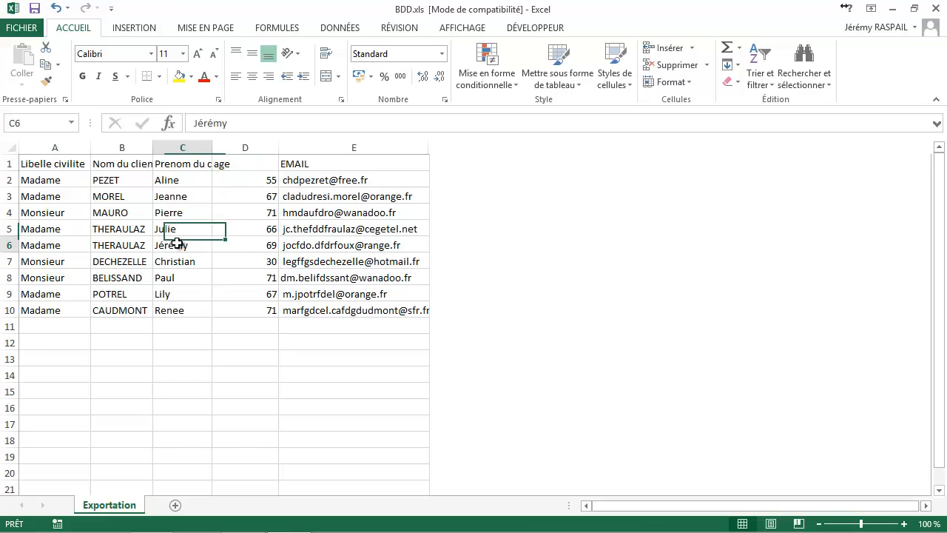
Step: Save the sheet to the Bureau folder as export in CSV (séparateur: point-virgule) format, accepting the format's limitations
{"action": "left_click", "coordinate": [12, 28]}
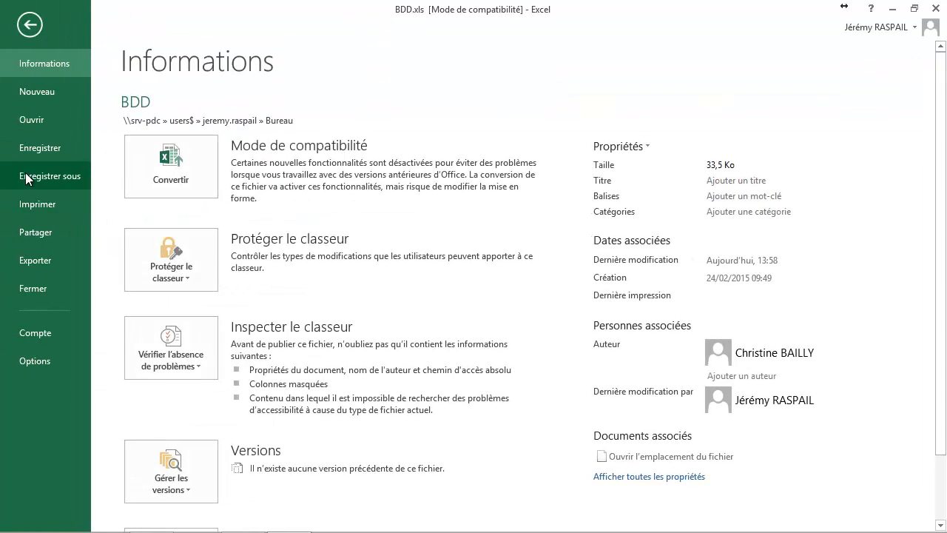
{"action": "left_click", "coordinate": [24, 179]}
{"action": "left_click", "coordinate": [395, 169]}
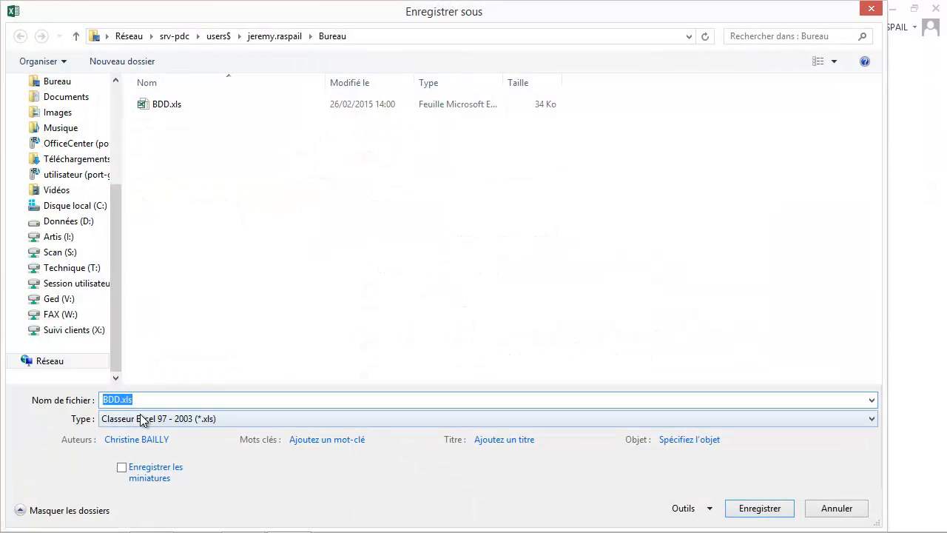
{"action": "left_click", "coordinate": [142, 418]}
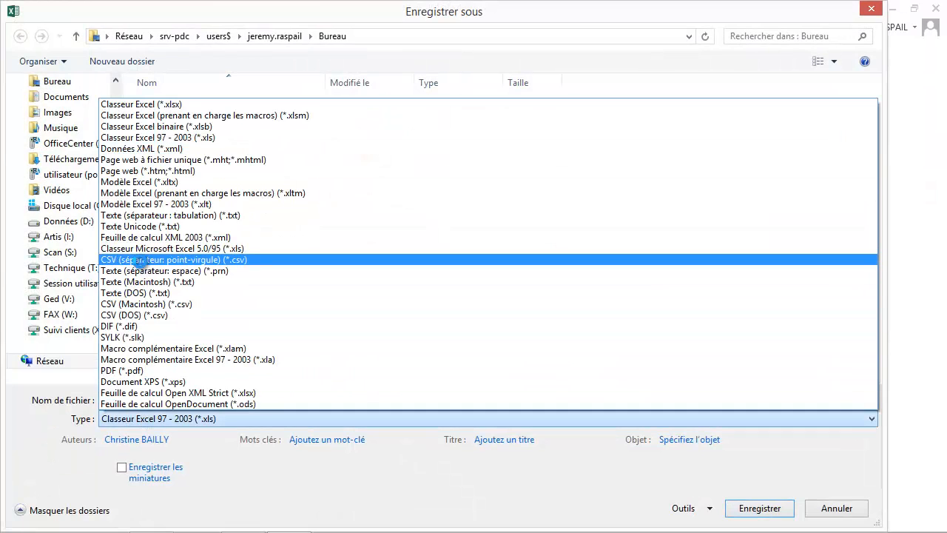
{"action": "left_click", "coordinate": [138, 259]}
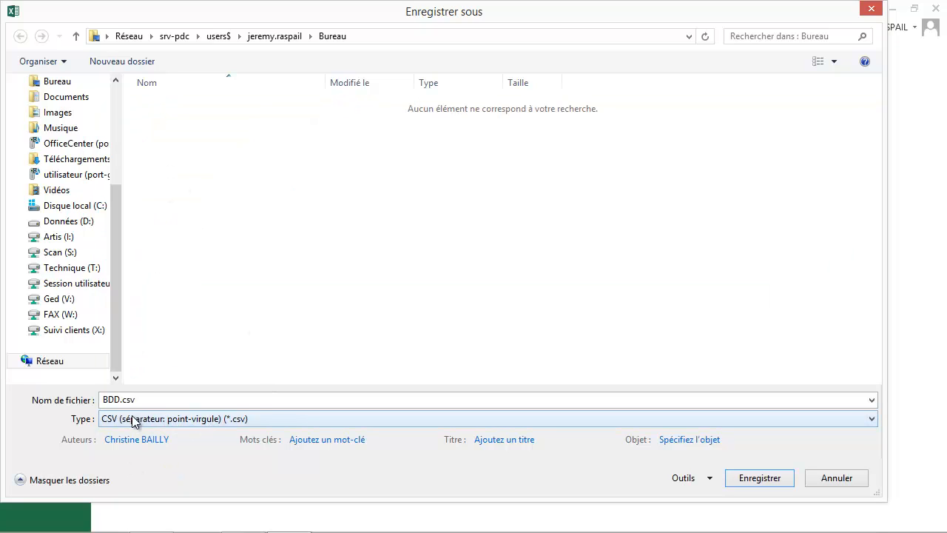
{"action": "key", "text": "shift+Tab"}
{"action": "type", "text": "exp"}
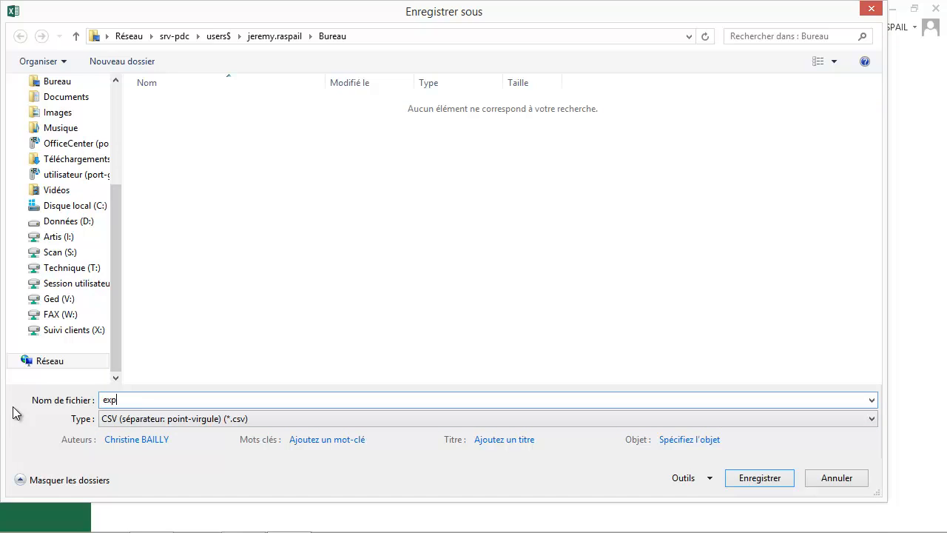
{"action": "left_click", "coordinate": [767, 476]}
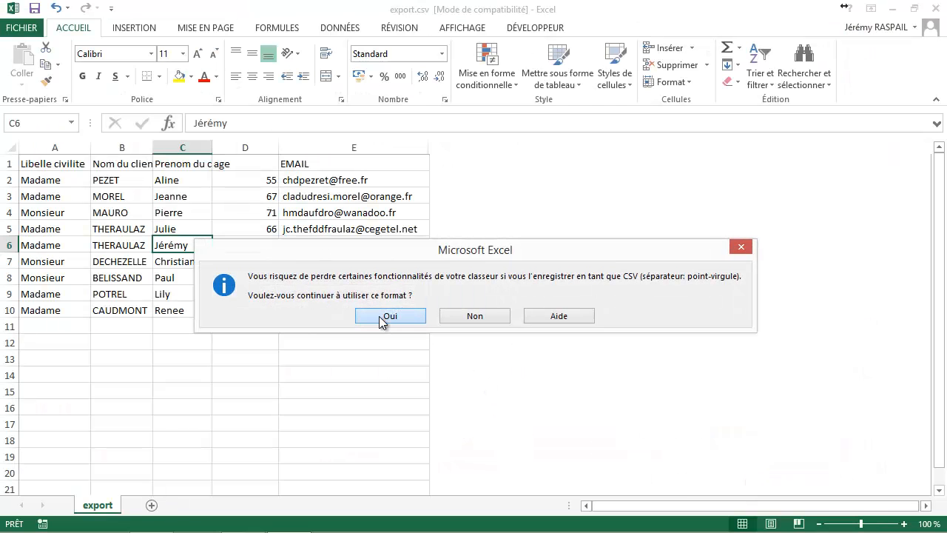
{"action": "left_click", "coordinate": [379, 316]}
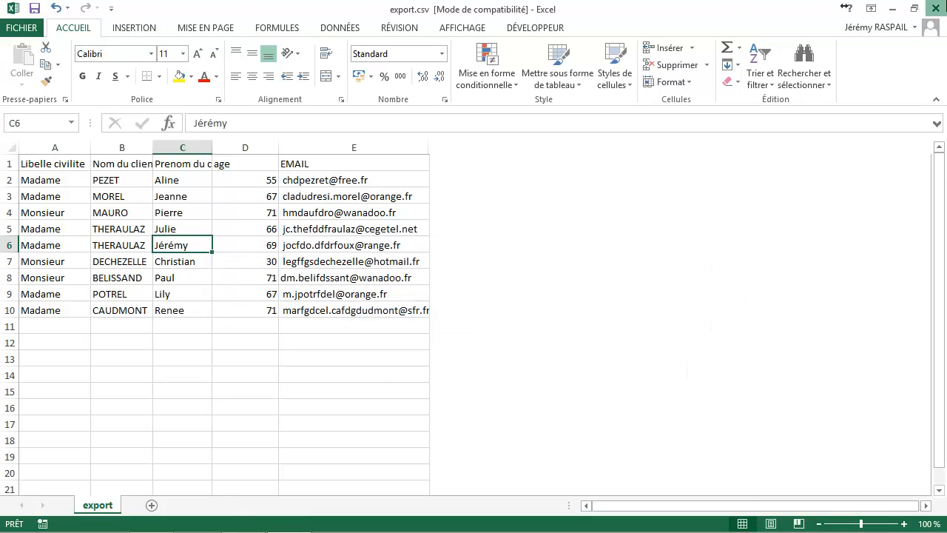
Step: Close the workbook and open export.csv from the desktop in Bloc-notes
{"action": "left_click", "coordinate": [933, 8]}
{"action": "left_click", "coordinate": [464, 289]}
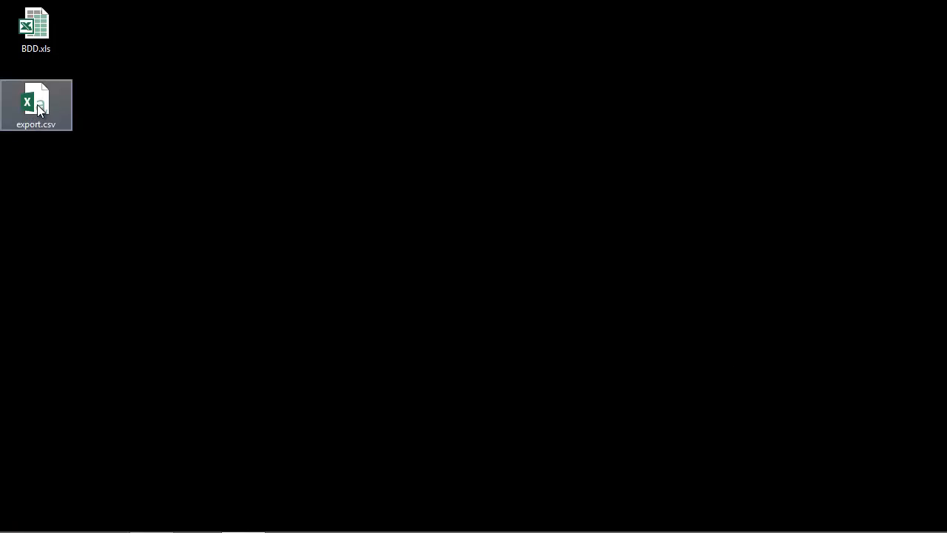
{"action": "left_click", "coordinate": [39, 106]}
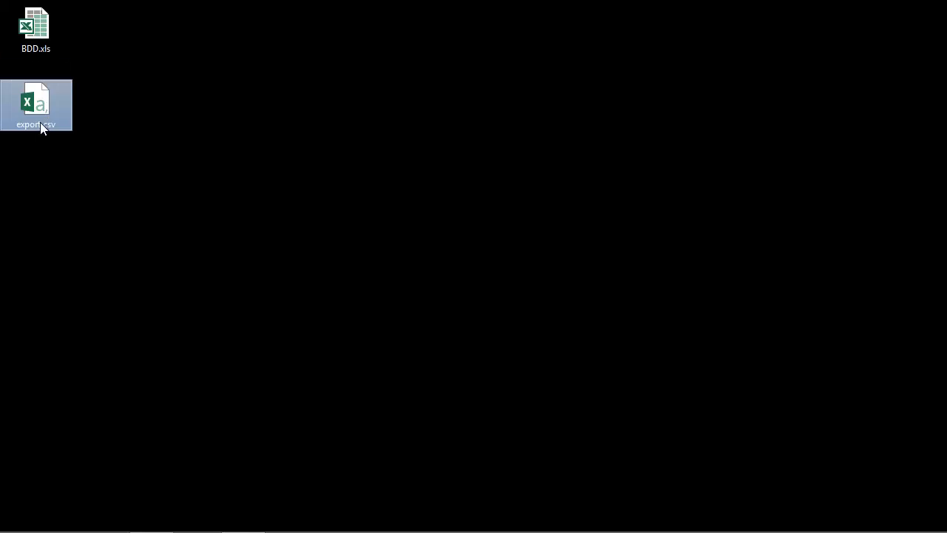
{"action": "right_click", "coordinate": [48, 95]}
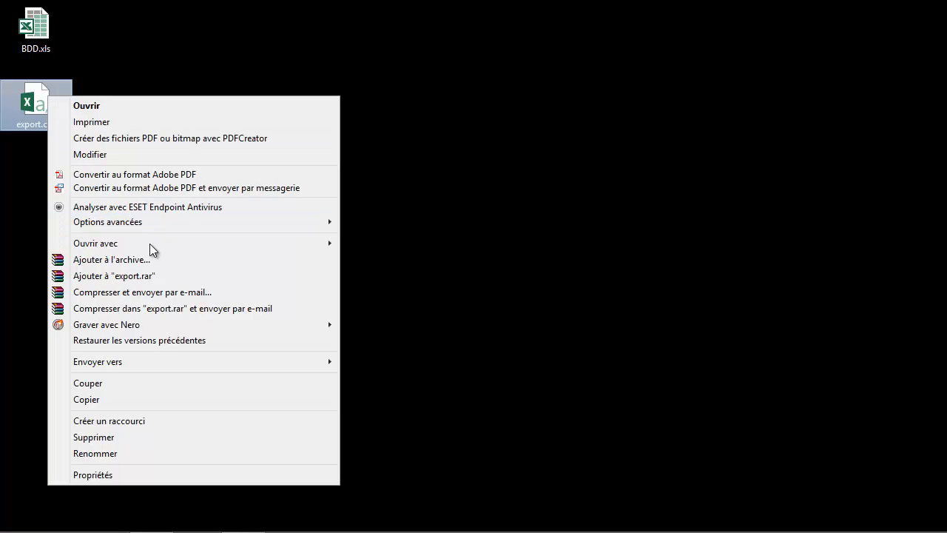
{"action": "mouse_move", "coordinate": [148, 246]}
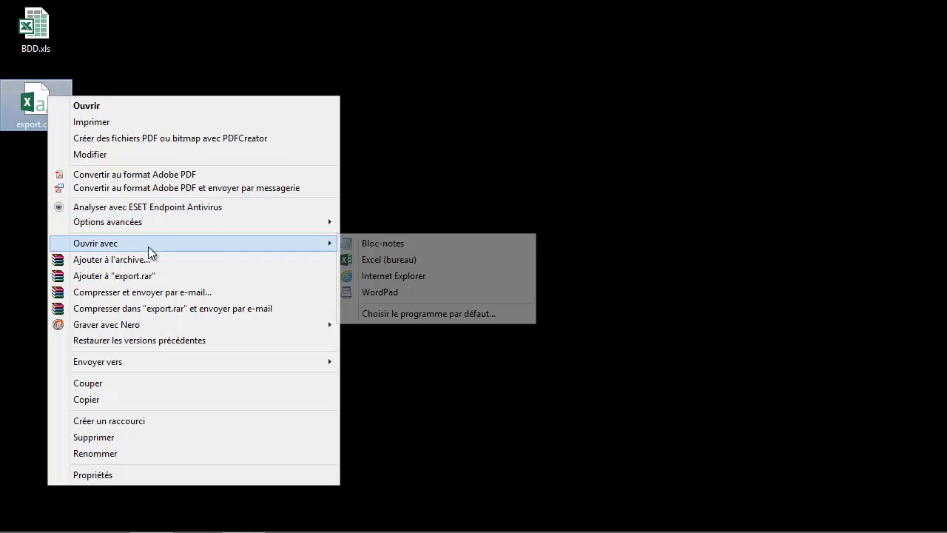
{"action": "left_click", "coordinate": [406, 244]}
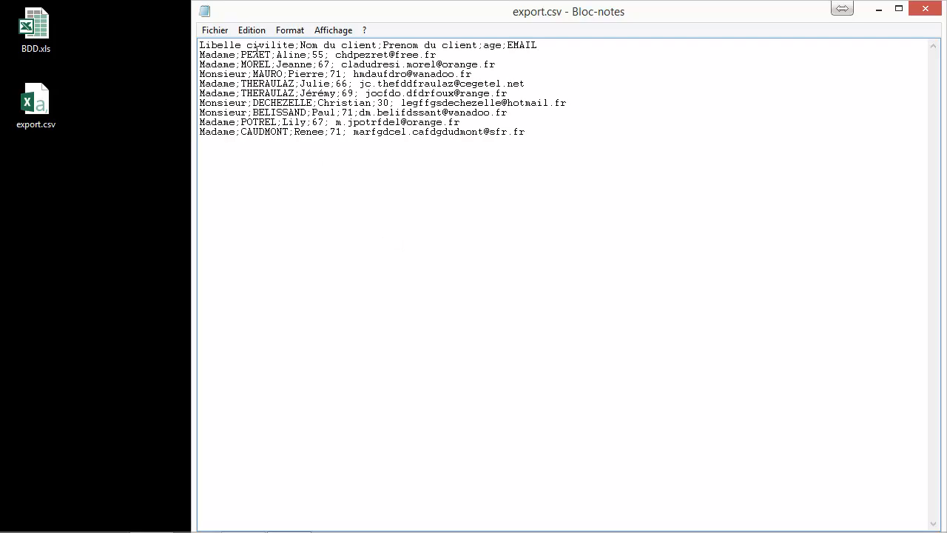
Step: Enclose each field name in the first line of export.csv in double quotation marks, keeping the semicolons between them
{"action": "type", "text": "\""}
{"action": "type", "text": "\""}
{"action": "key", "text": "Right"}
{"action": "type", "text": "\";"}
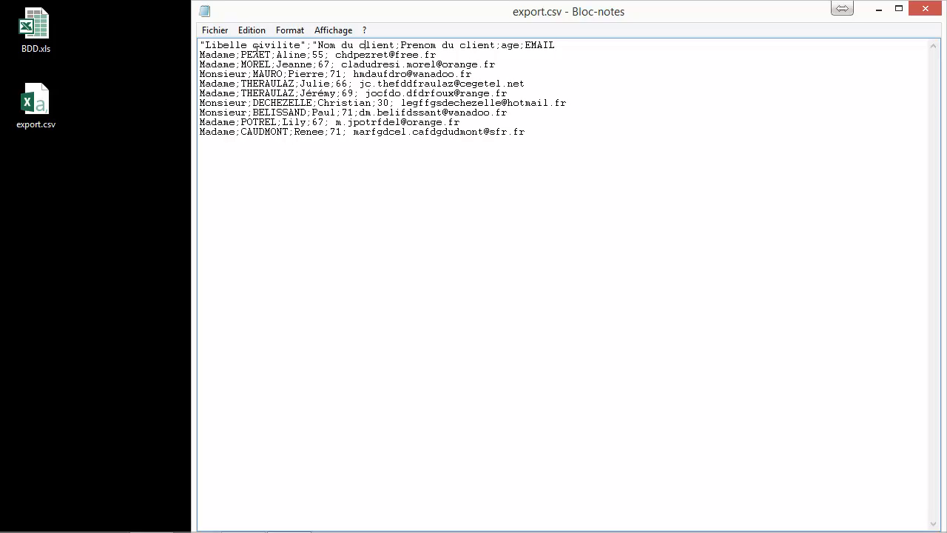
{"action": "type", "text": "\""}
{"action": "key", "text": "Right"}
{"action": "type", "text": "\";\""}
{"action": "left_click", "coordinate": [932, 14]}
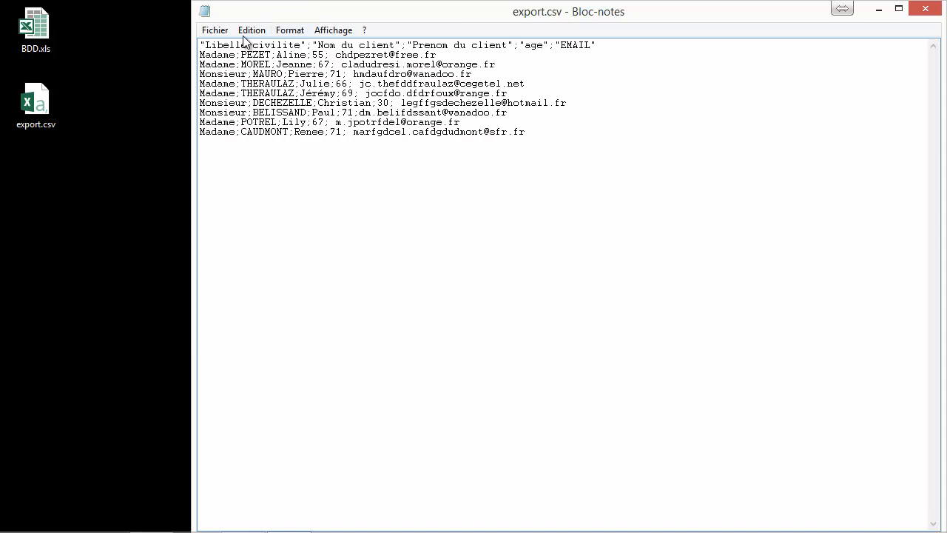
Step: Replace all semicolons with commas throughout export.csv and close the file
{"action": "left_click", "coordinate": [247, 30]}
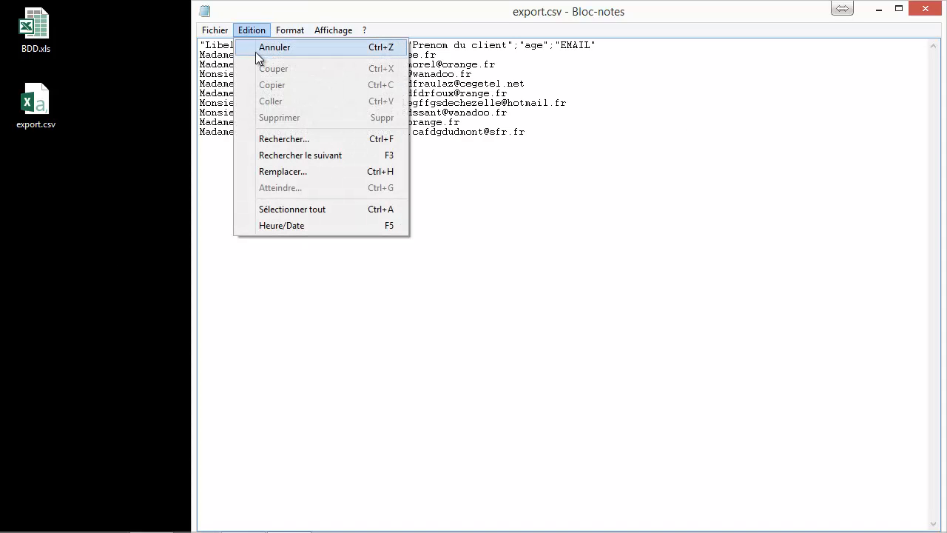
{"action": "left_click", "coordinate": [293, 171]}
{"action": "type", "text": ";"}
{"action": "key", "text": "Tab"}
{"action": "type", "text": ","}
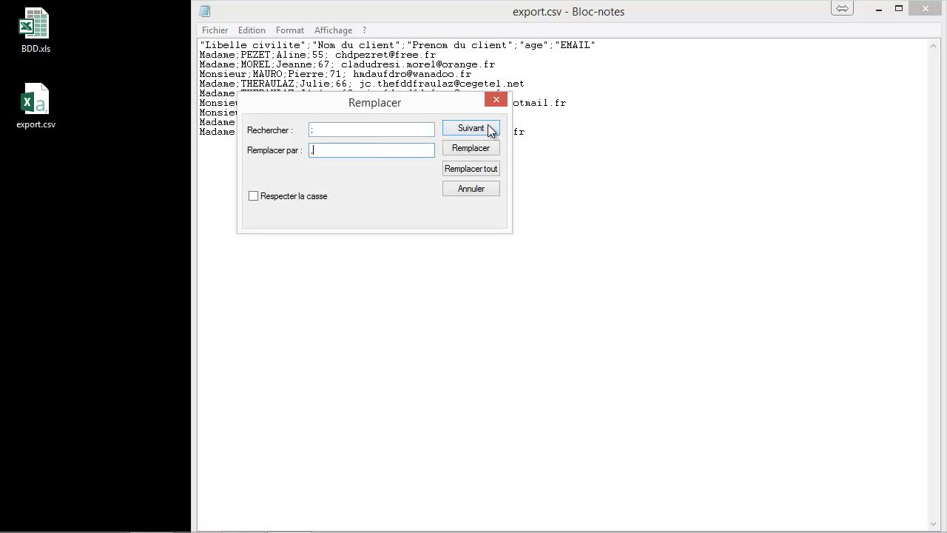
{"action": "left_click", "coordinate": [471, 170]}
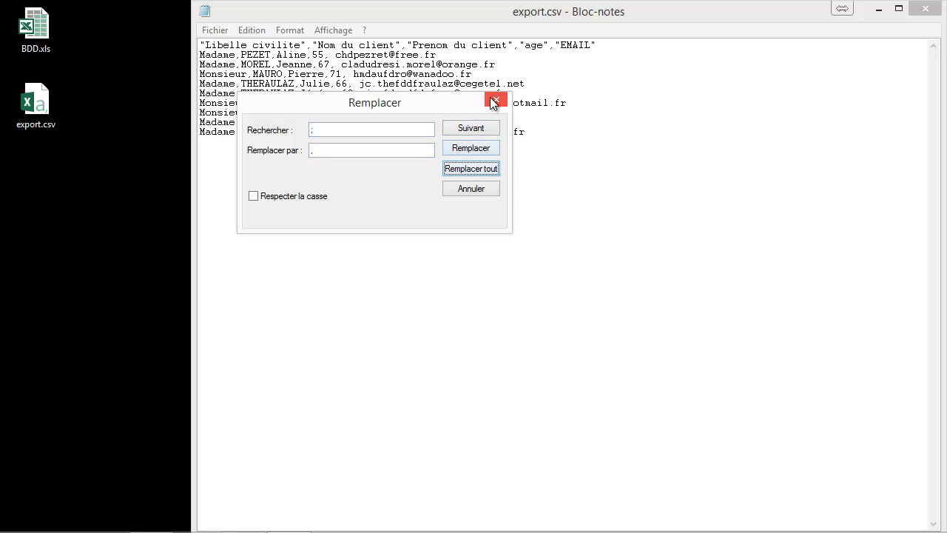
{"action": "left_click", "coordinate": [496, 100]}
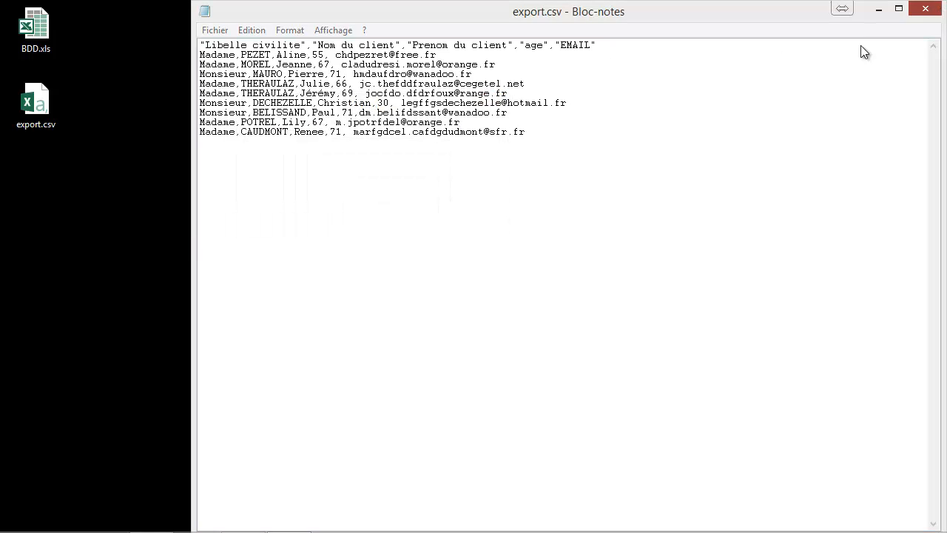
{"action": "left_click", "coordinate": [934, 11]}
{"action": "left_click", "coordinate": [381, 289]}
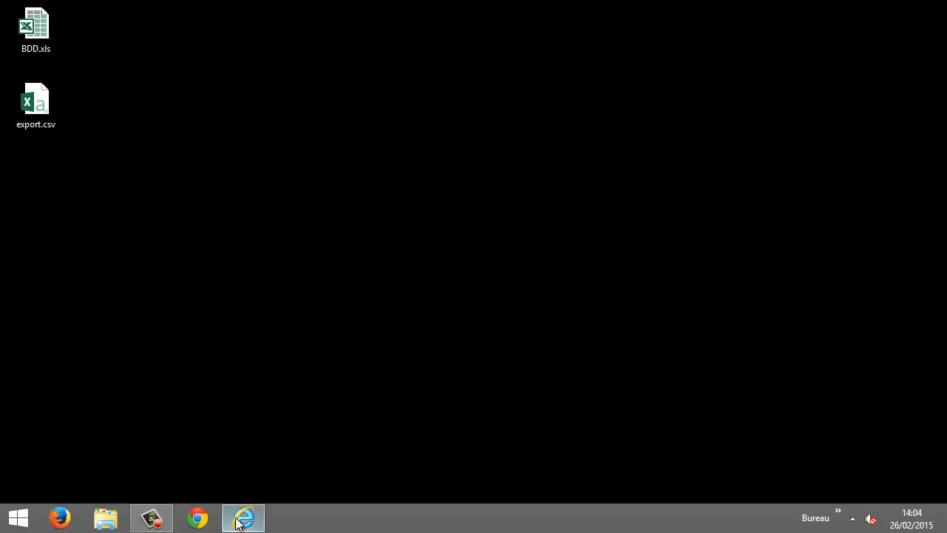
Step: Switch to Mailjet in Internet Explorer and open the contact properties management page from the contacts section
{"action": "left_click", "coordinate": [243, 520]}
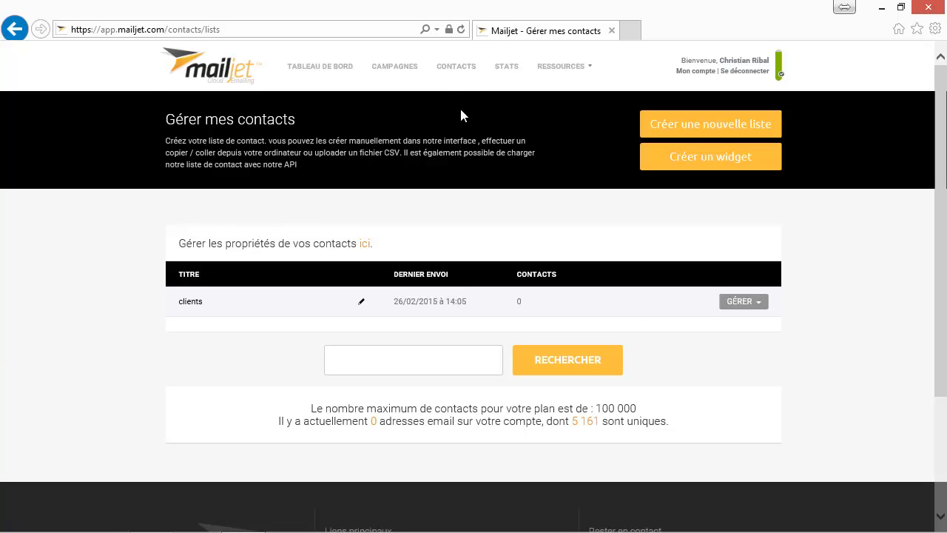
{"action": "left_click", "coordinate": [454, 70]}
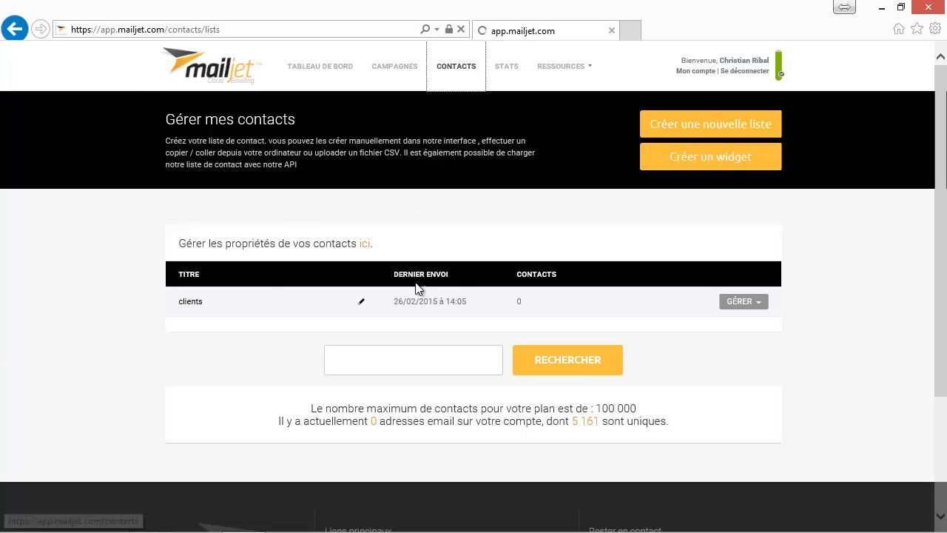
{"action": "left_click", "coordinate": [364, 244]}
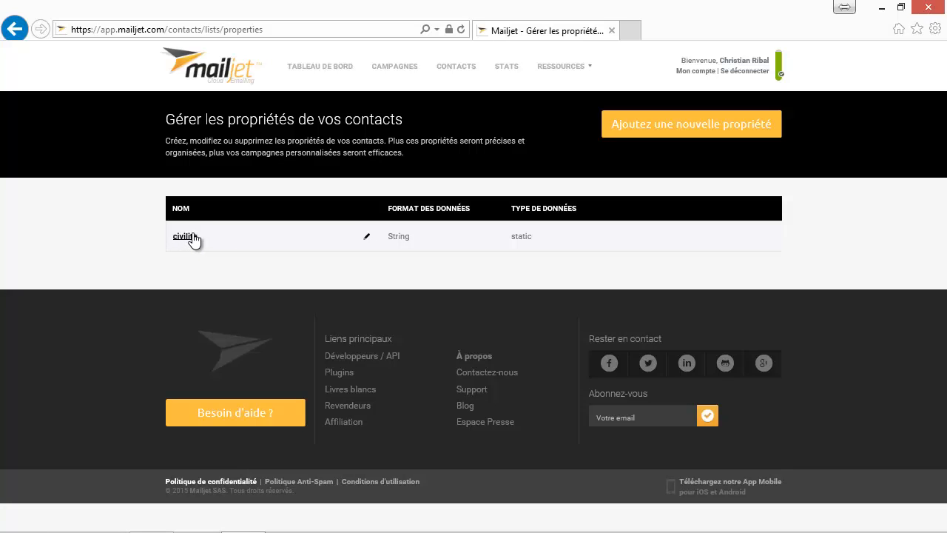
Step: Add a contact property named nom with data format String and attribute format static
{"action": "left_click", "coordinate": [629, 130]}
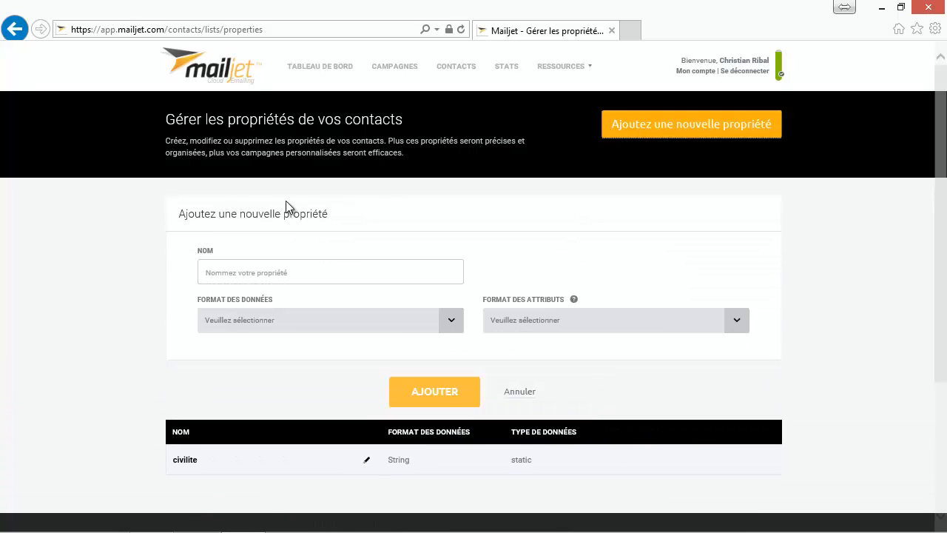
{"action": "left_click", "coordinate": [240, 267]}
{"action": "type", "text": "nom"}
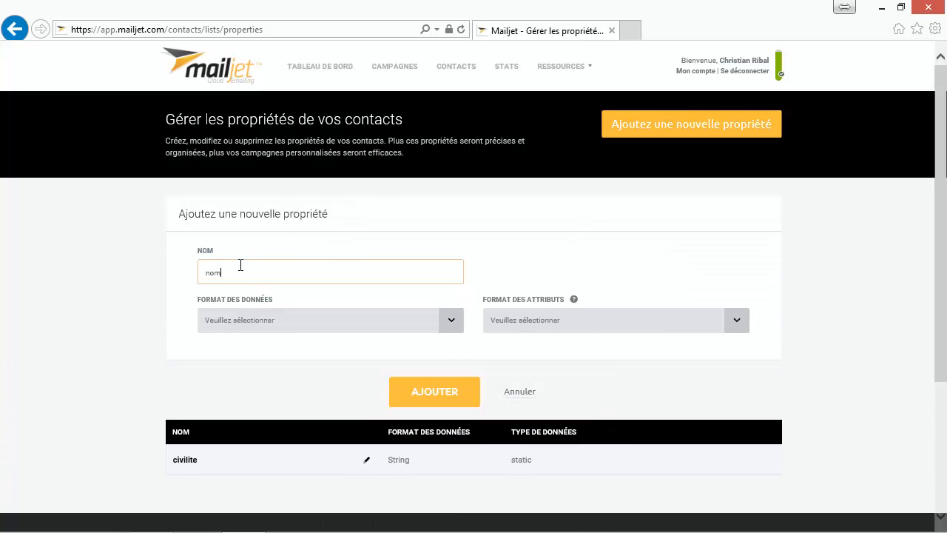
{"action": "left_click", "coordinate": [271, 331]}
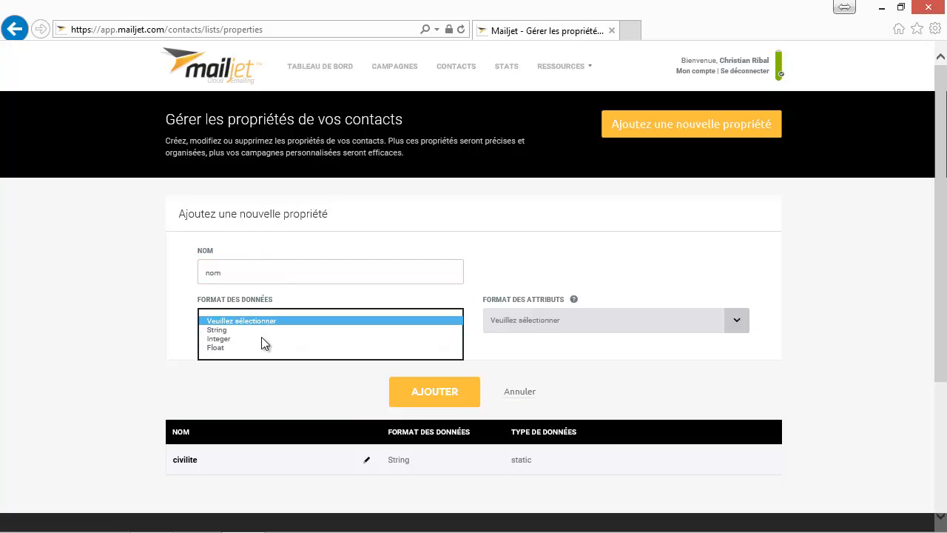
{"action": "left_click", "coordinate": [276, 320]}
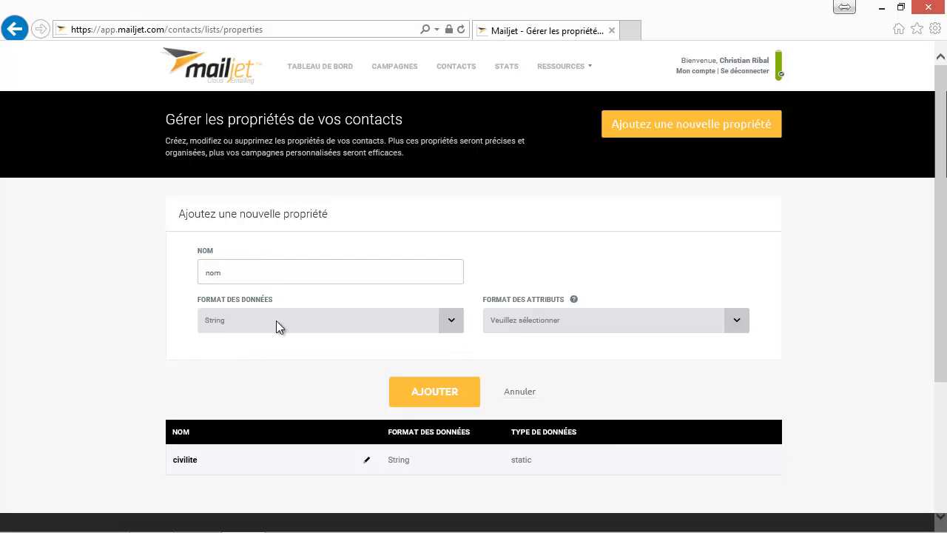
{"action": "left_click", "coordinate": [603, 322]}
{"action": "left_click", "coordinate": [507, 331]}
{"action": "left_click", "coordinate": [439, 392]}
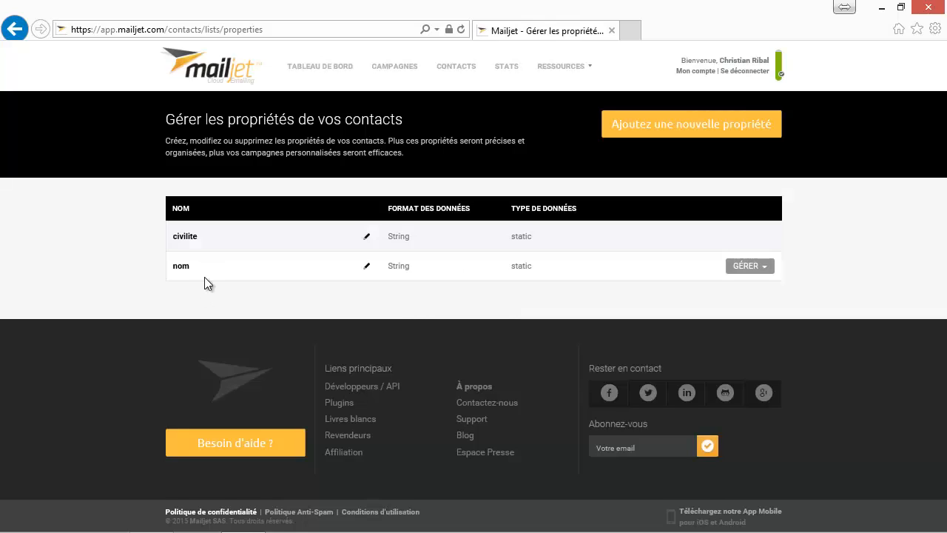
Step: Add a contact property named prenom with data format String and attribute format Static
{"action": "left_click", "coordinate": [654, 125]}
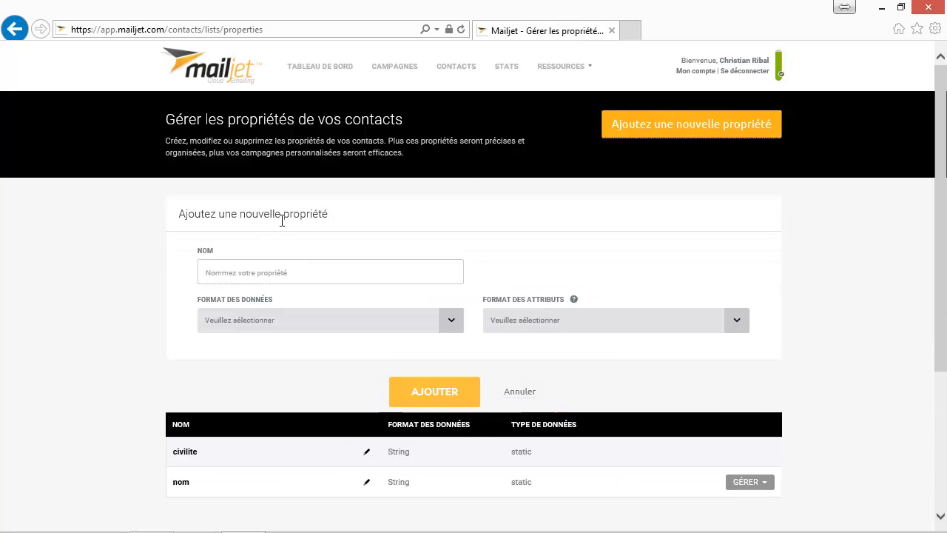
{"action": "left_click", "coordinate": [248, 273]}
{"action": "type", "text": "prenom"}
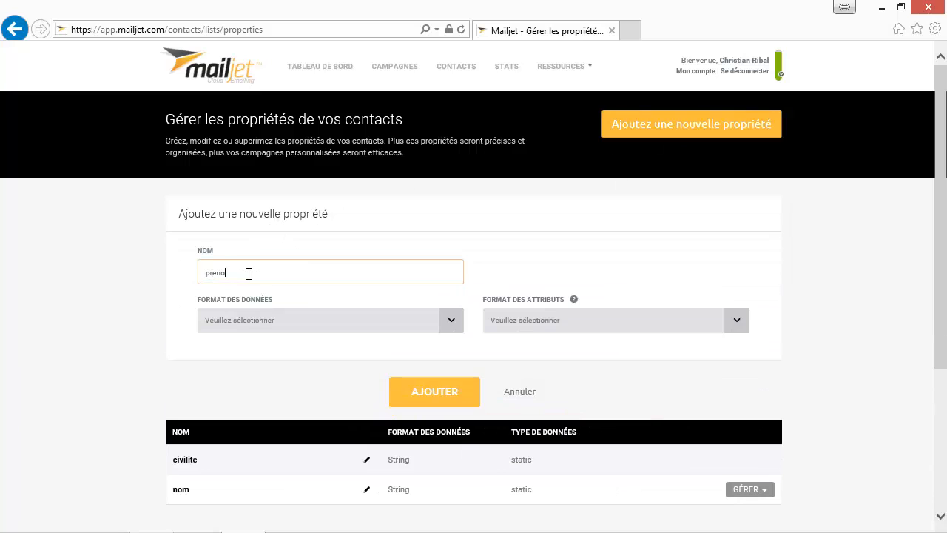
{"action": "left_click", "coordinate": [259, 319]}
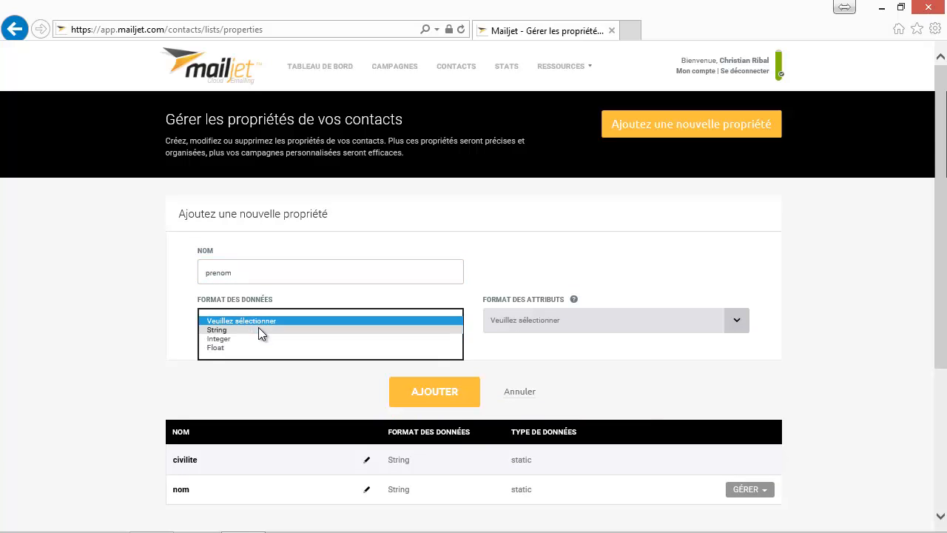
{"action": "left_click", "coordinate": [259, 328]}
{"action": "left_click", "coordinate": [526, 319]}
{"action": "left_click", "coordinate": [508, 330]}
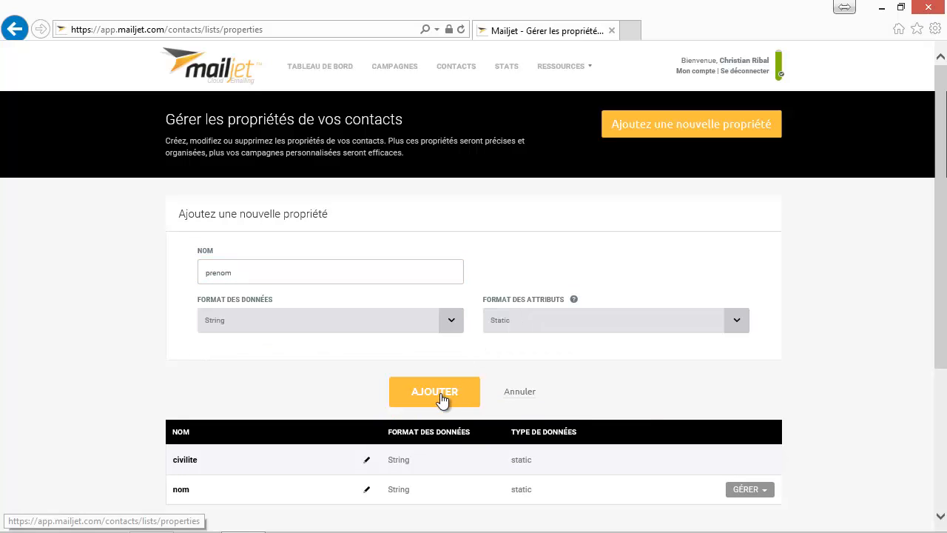
{"action": "left_click", "coordinate": [440, 393]}
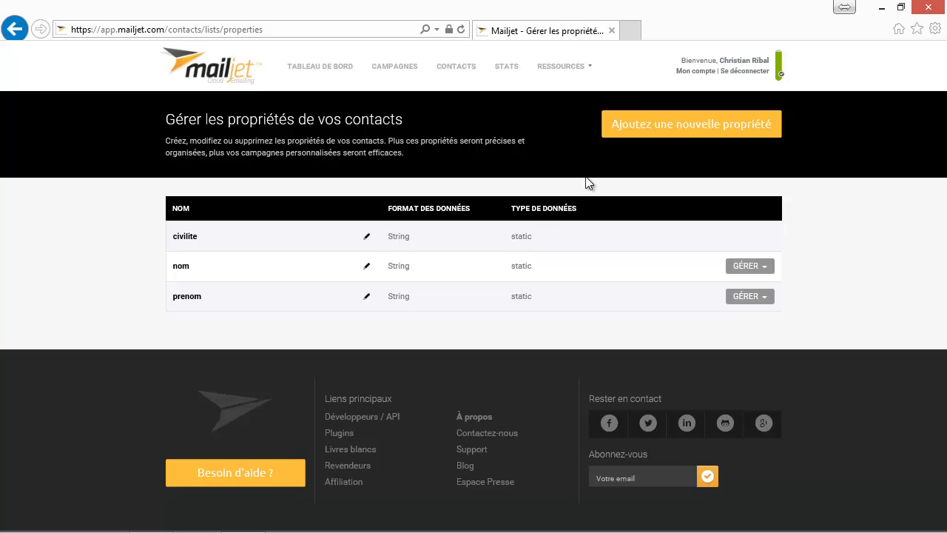
Step: Add a contact property named age with data format Integer and attribute format Static
{"action": "left_click", "coordinate": [661, 134]}
{"action": "left_click", "coordinate": [254, 268]}
{"action": "type", "text": "age"}
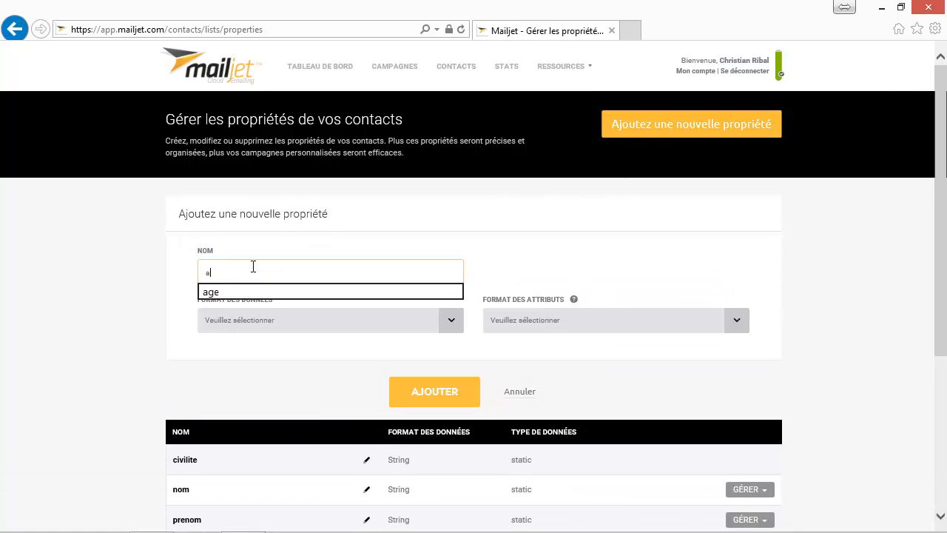
{"action": "left_click", "coordinate": [253, 319]}
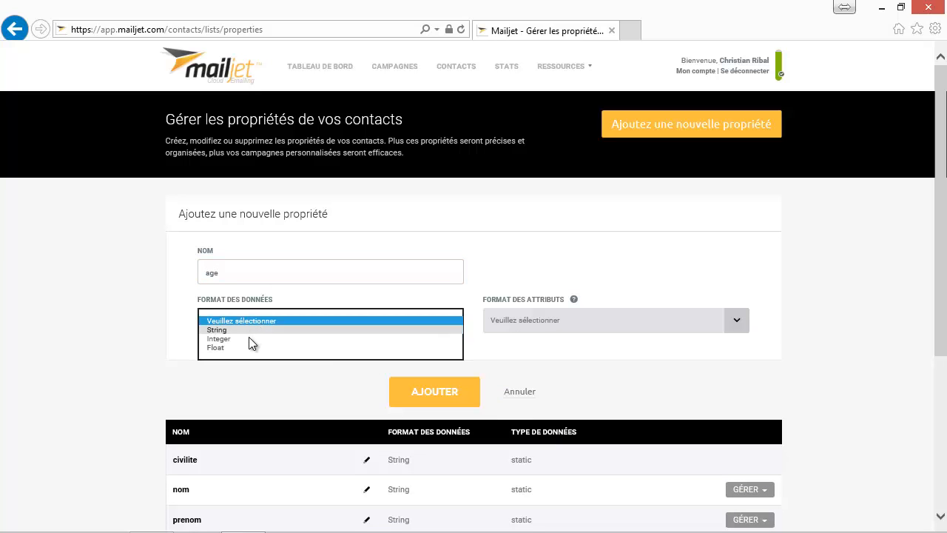
{"action": "left_click", "coordinate": [246, 338]}
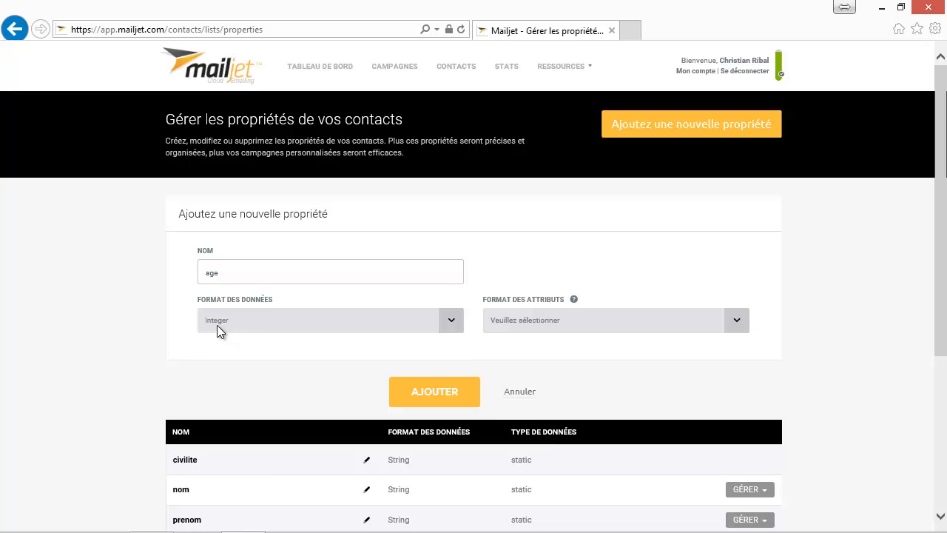
{"action": "left_click", "coordinate": [593, 320]}
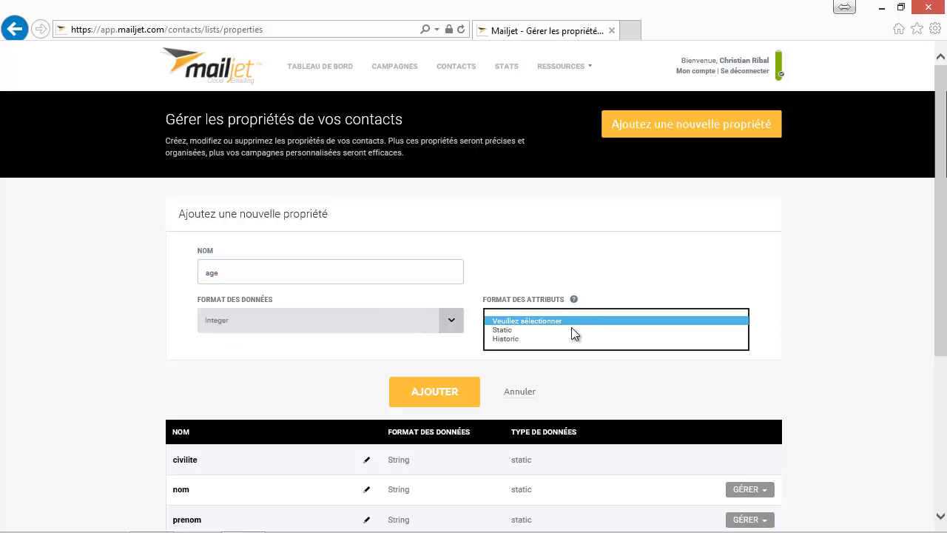
{"action": "left_click", "coordinate": [524, 333]}
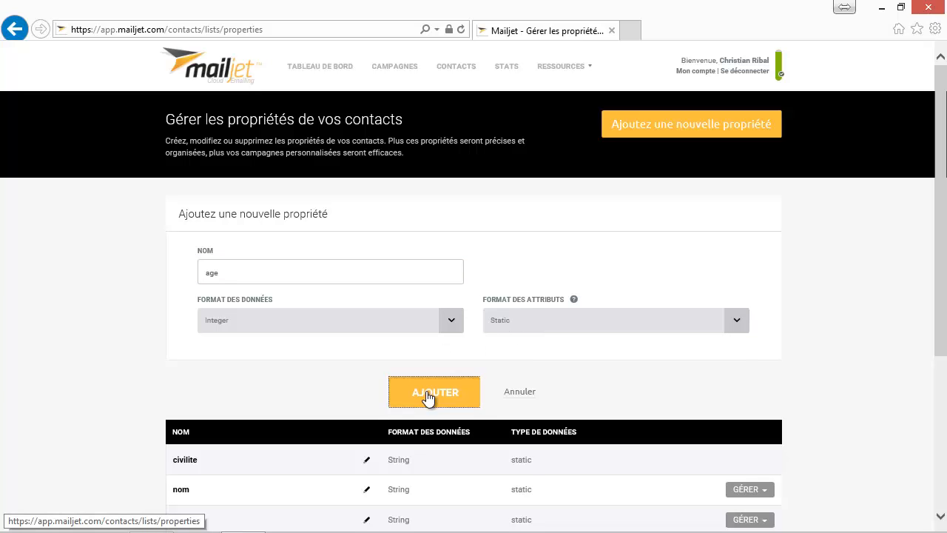
{"action": "left_click", "coordinate": [426, 393]}
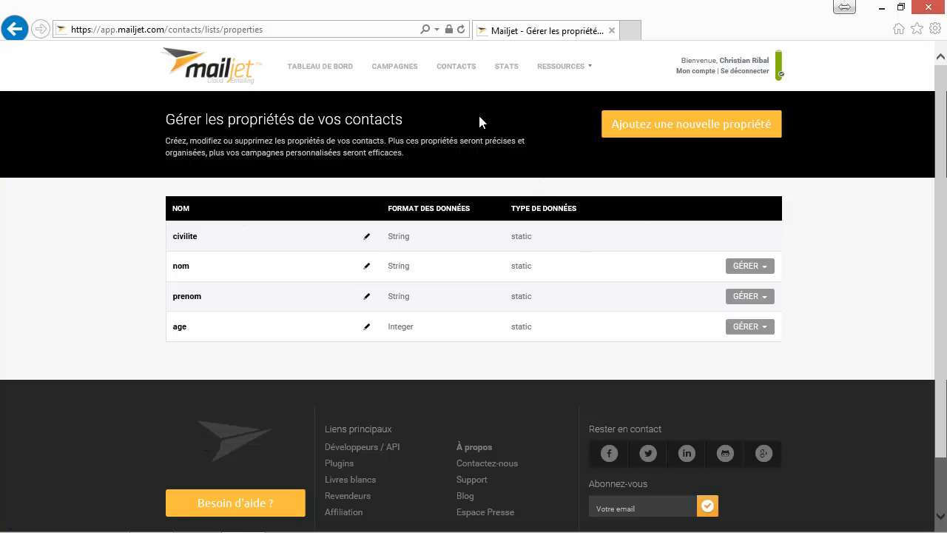
{"action": "left_click", "coordinate": [449, 69]}
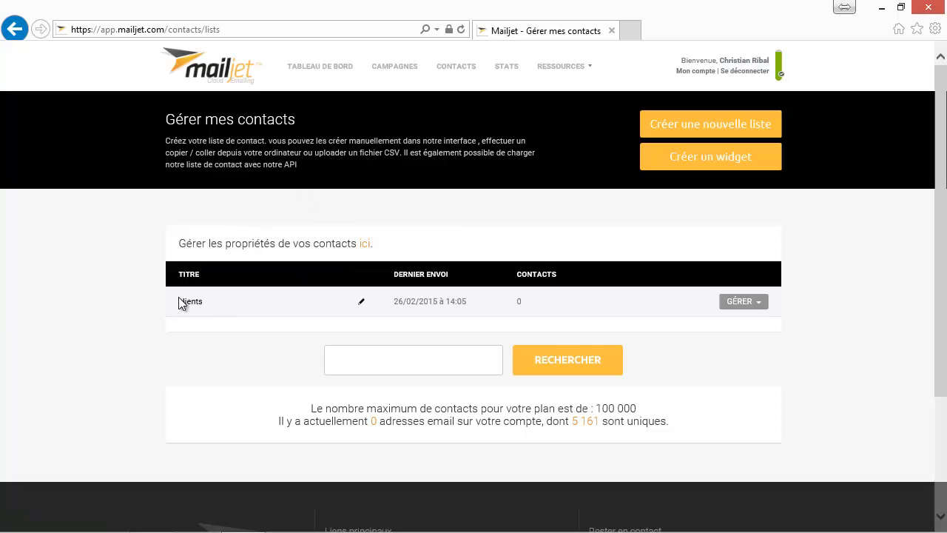
{"action": "left_click", "coordinate": [698, 131]}
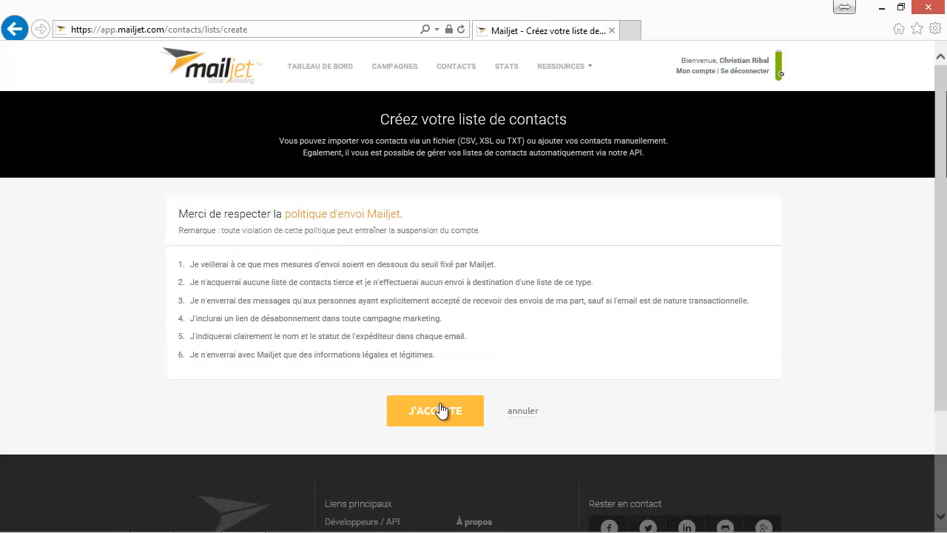
{"action": "left_click", "coordinate": [438, 409]}
{"action": "left_click", "coordinate": [310, 259]}
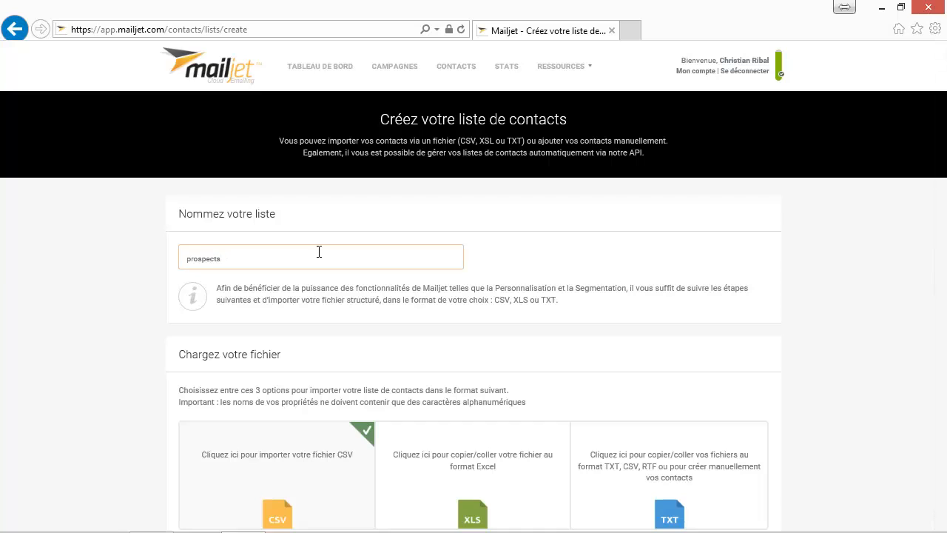
{"action": "scroll", "coordinate": [318, 311], "scroll_direction": "down", "scroll_amount": 2}
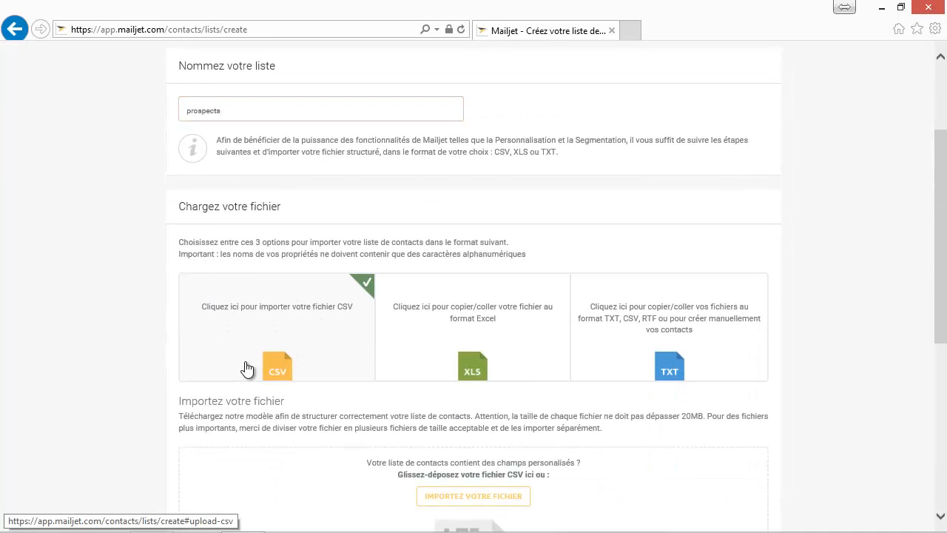
{"action": "scroll", "coordinate": [343, 334], "scroll_direction": "down", "scroll_amount": 2}
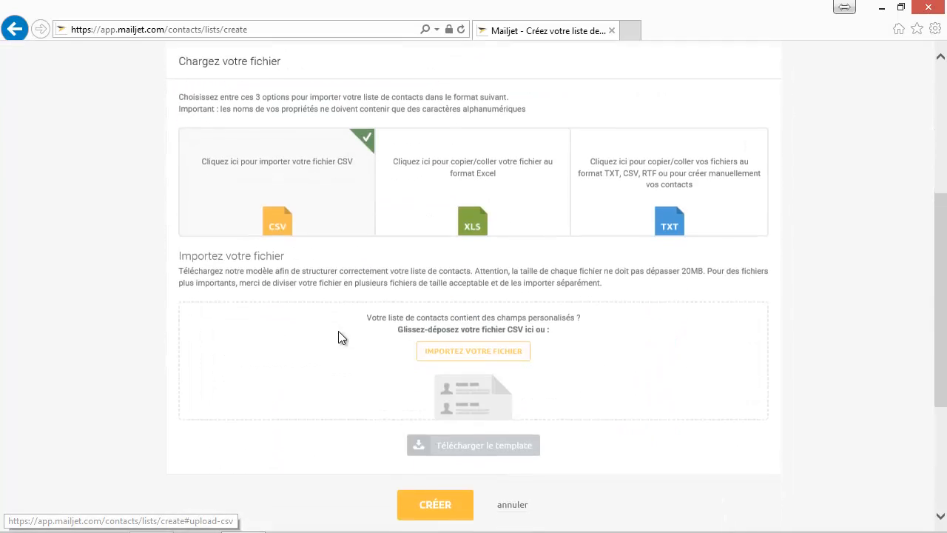
{"action": "left_click", "coordinate": [473, 348]}
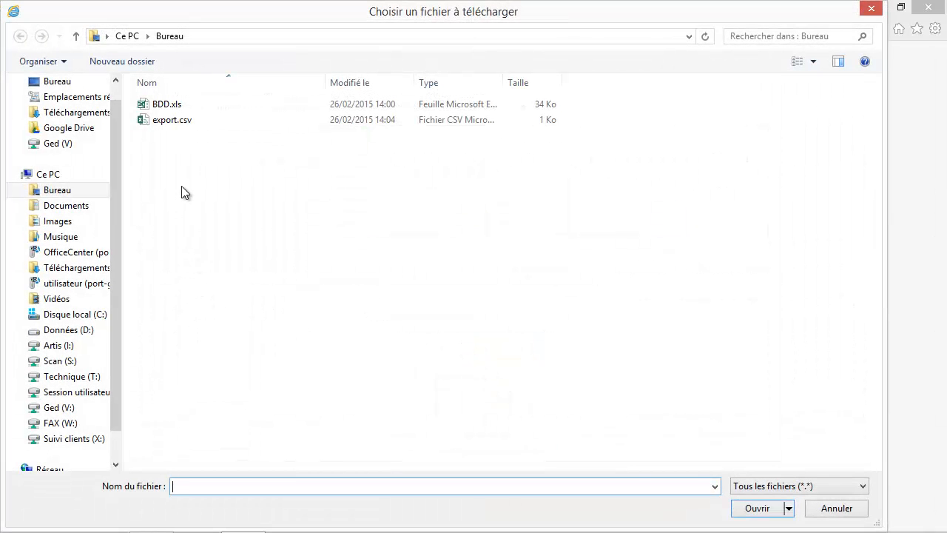
{"action": "mouse_move", "coordinate": [230, 520]}
{"action": "left_click", "coordinate": [162, 519]}
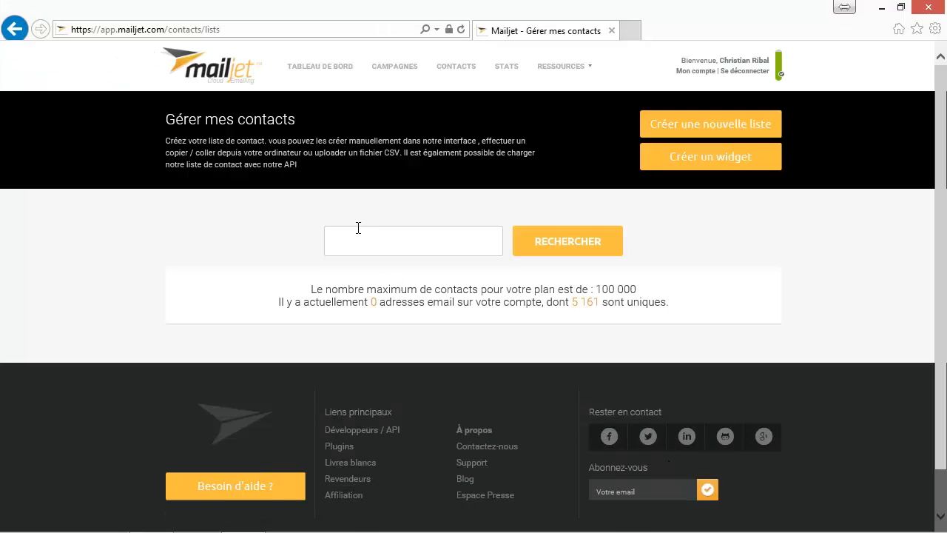
Step: Start a new contact list from the contacts section, accept the sending policy and name the list clients
{"action": "left_click", "coordinate": [455, 66]}
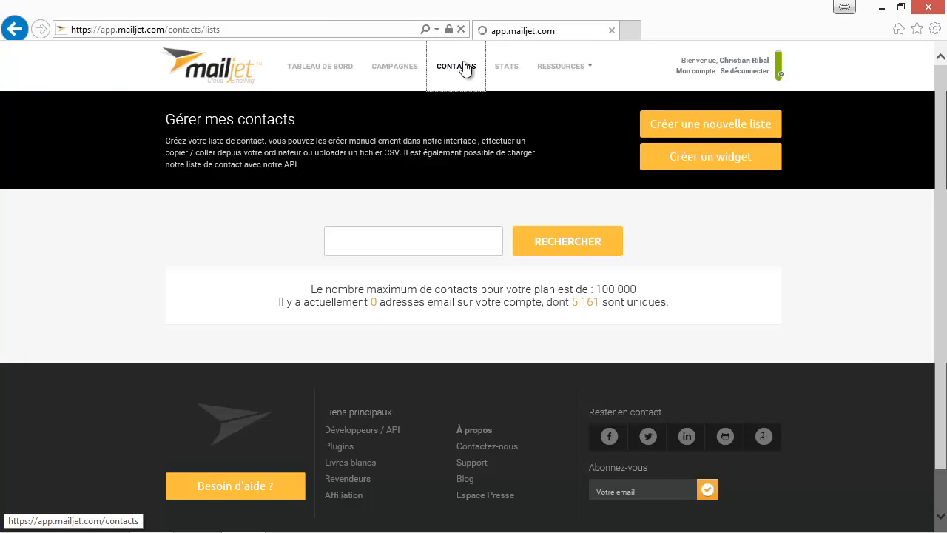
{"action": "left_click", "coordinate": [689, 128]}
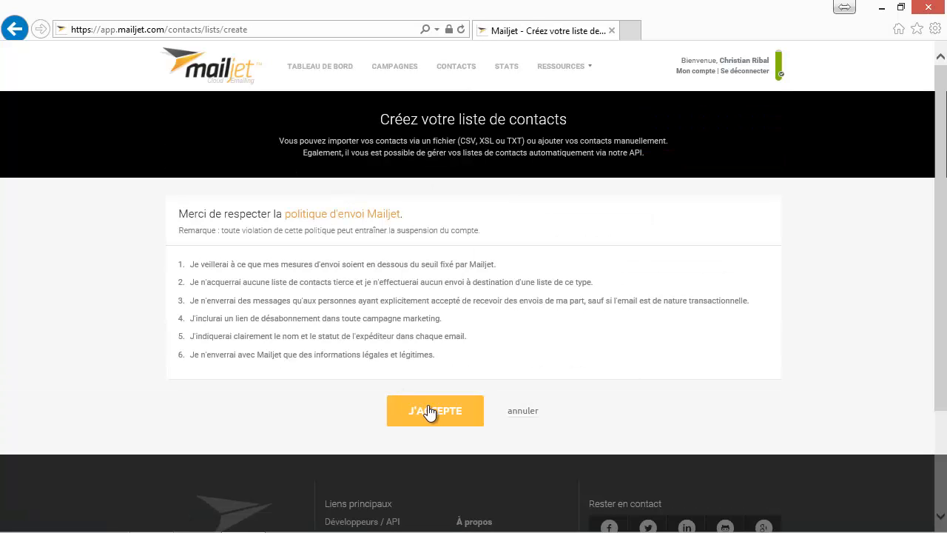
{"action": "left_click", "coordinate": [431, 412]}
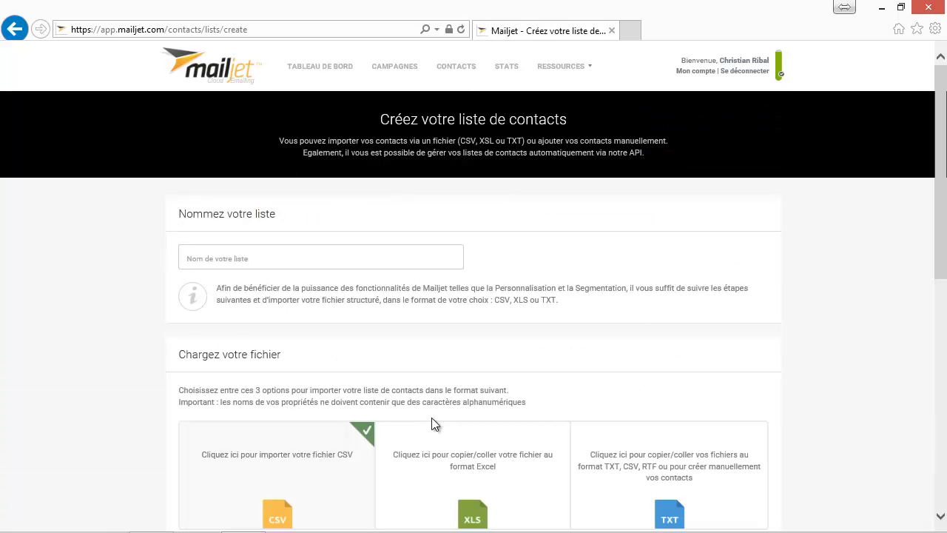
{"action": "left_click", "coordinate": [251, 256]}
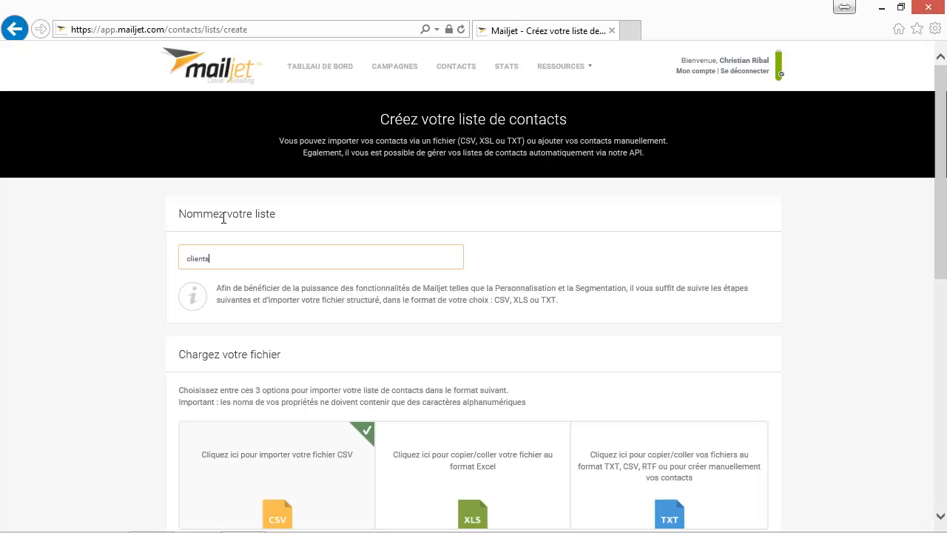
Step: Import export.csv from the Bureau folder as the list's CSV file and create the list
{"action": "scroll", "coordinate": [300, 265], "scroll_direction": "down", "scroll_amount": 4}
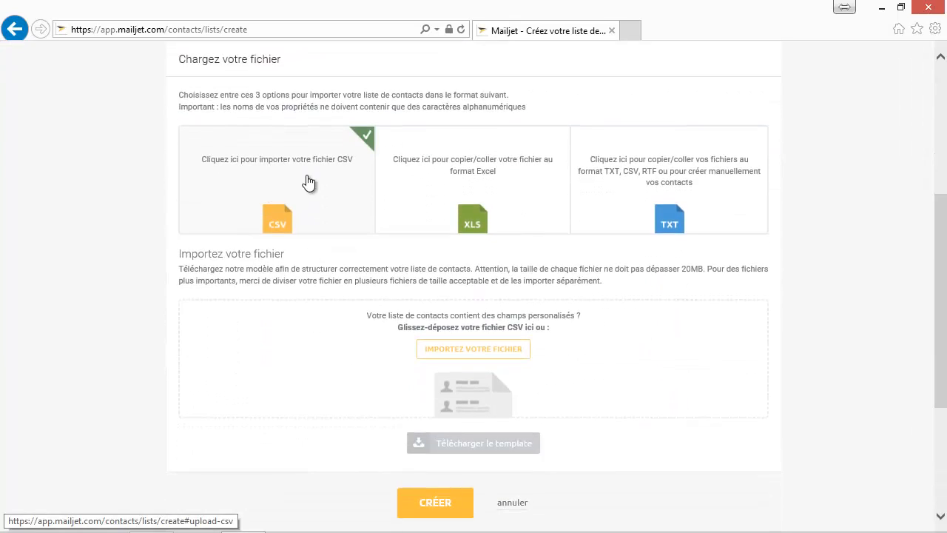
{"action": "left_click", "coordinate": [490, 353]}
{"action": "left_click", "coordinate": [156, 122]}
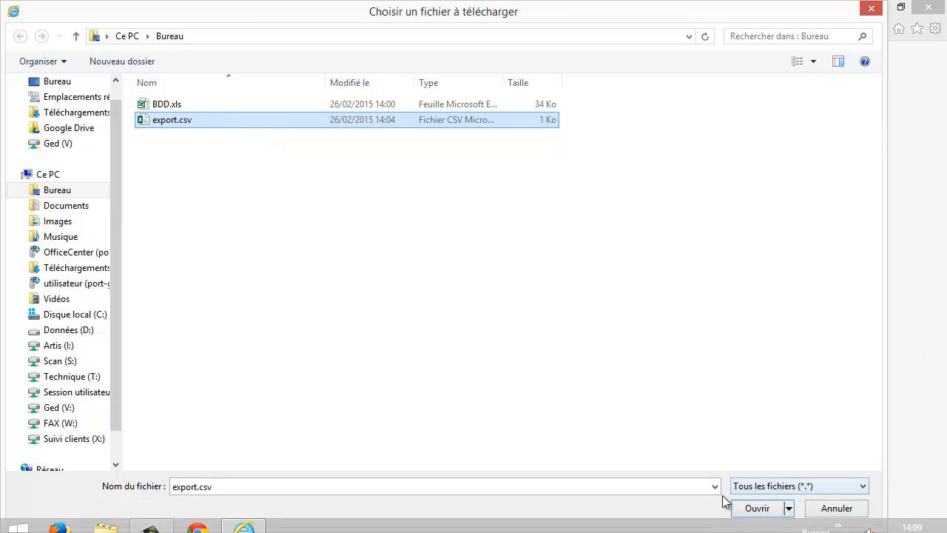
{"action": "left_click", "coordinate": [754, 507]}
{"action": "scroll", "coordinate": [508, 399], "scroll_direction": "down", "scroll_amount": 2}
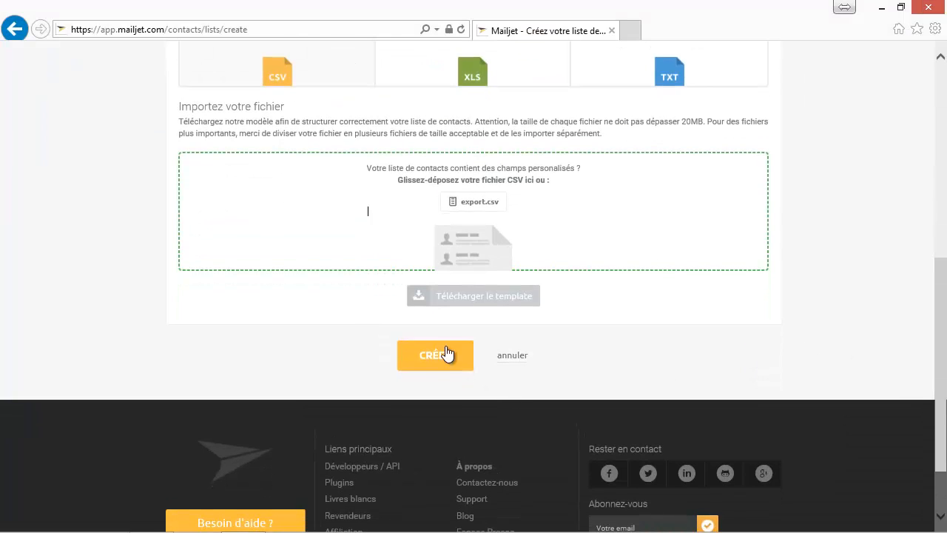
{"action": "left_click", "coordinate": [433, 356]}
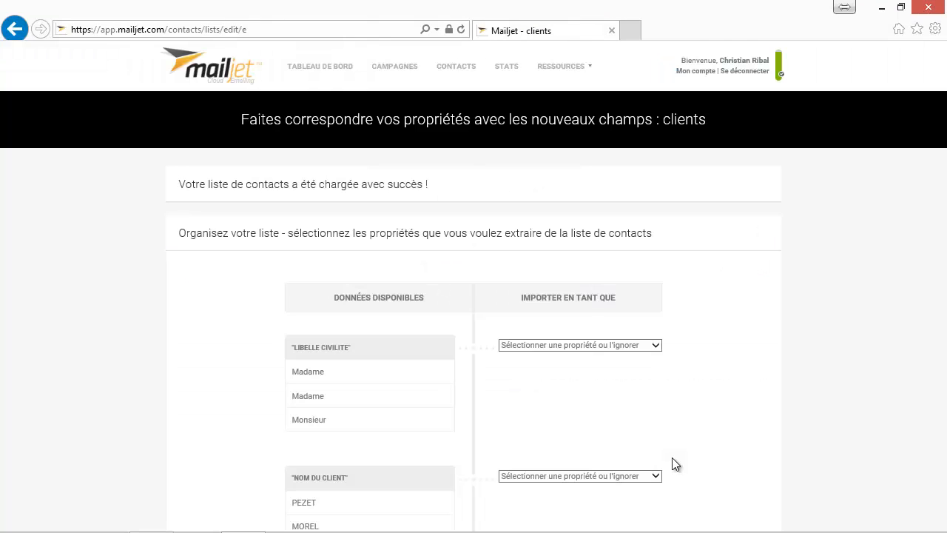
Step: Map the LIBELLE CIVILITE column to the civilite property and the NOM DU CLIENT column to nom
{"action": "left_click", "coordinate": [568, 344]}
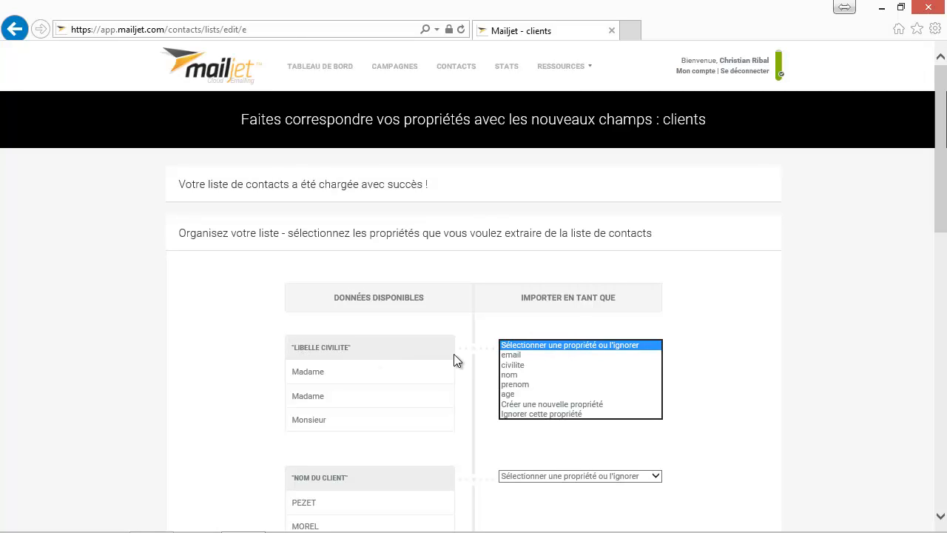
{"action": "left_click", "coordinate": [534, 365]}
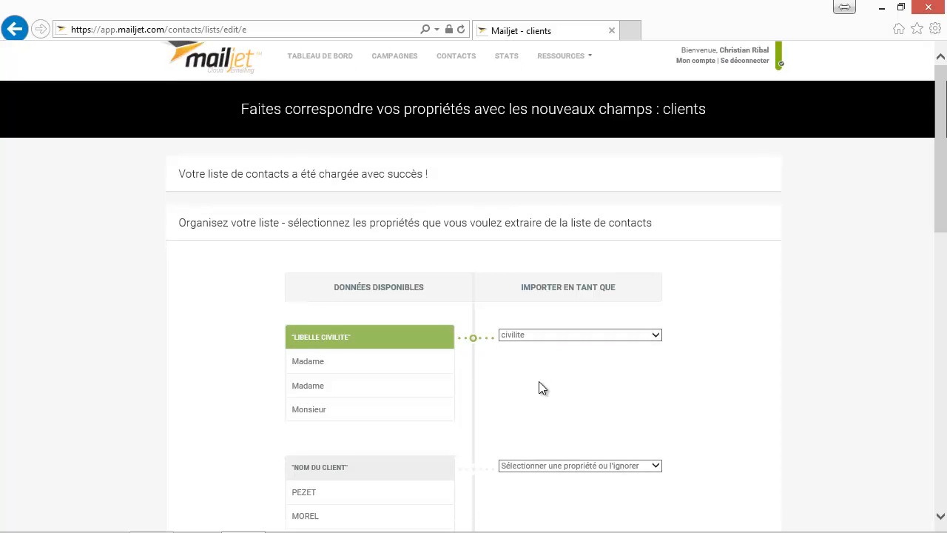
{"action": "scroll", "coordinate": [542, 388], "scroll_direction": "down", "scroll_amount": 2}
{"action": "left_click", "coordinate": [529, 328]}
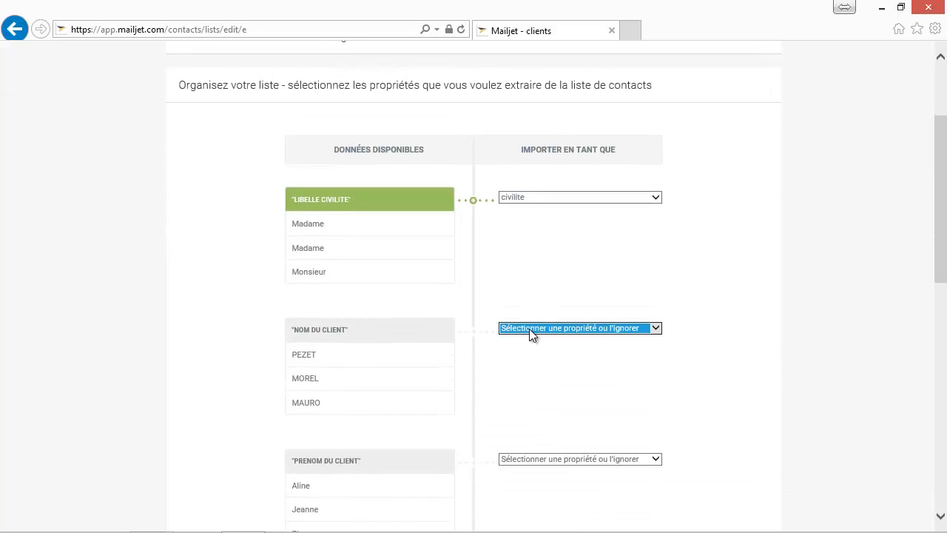
{"action": "left_click", "coordinate": [530, 360]}
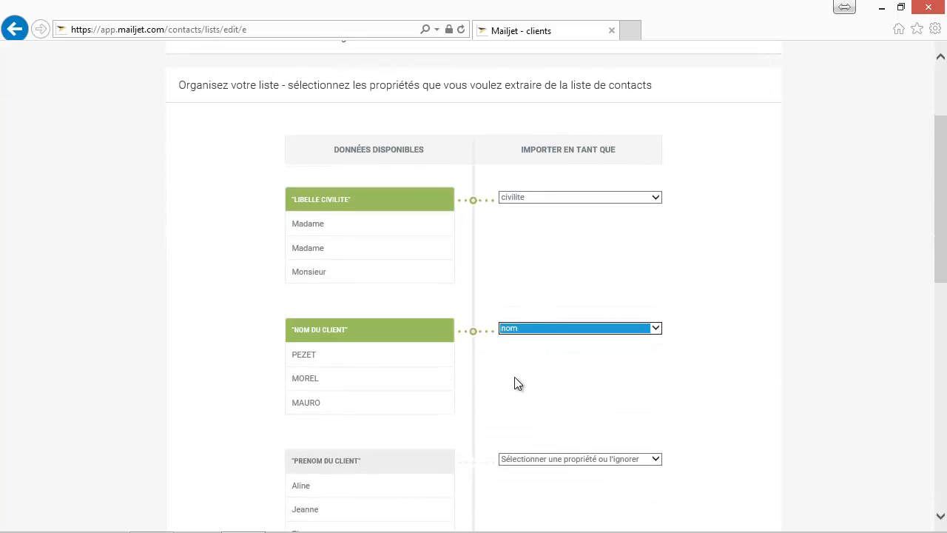
Step: Map the PRENOM DU CLIENT column to the prenom property and the AGE column to age
{"action": "scroll", "coordinate": [515, 383], "scroll_direction": "down", "scroll_amount": 2}
{"action": "left_click", "coordinate": [521, 310]}
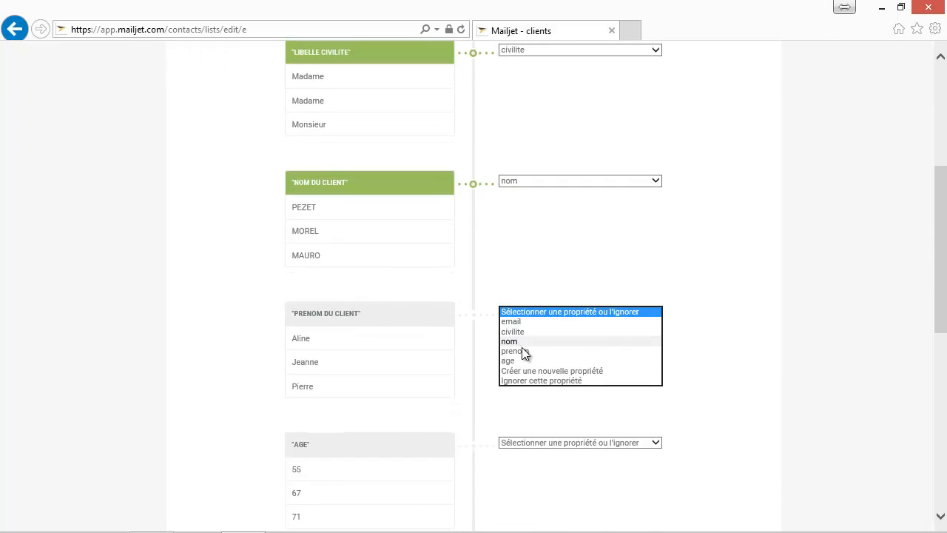
{"action": "left_click", "coordinate": [518, 350]}
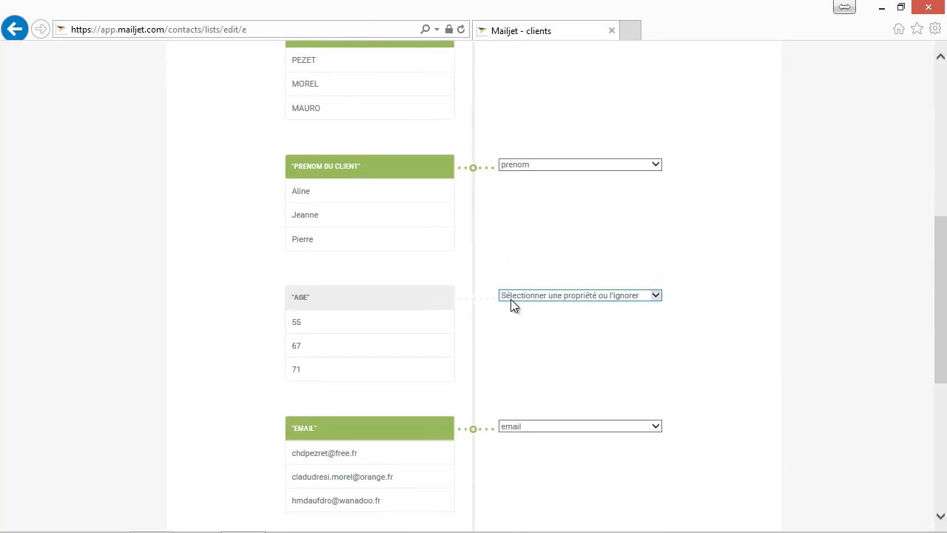
{"action": "left_click", "coordinate": [511, 297]}
{"action": "left_click", "coordinate": [521, 344]}
Step: Save the column-to-property mapping and continue to process the clients list
{"action": "scroll", "coordinate": [523, 361], "scroll_direction": "down", "scroll_amount": 1}
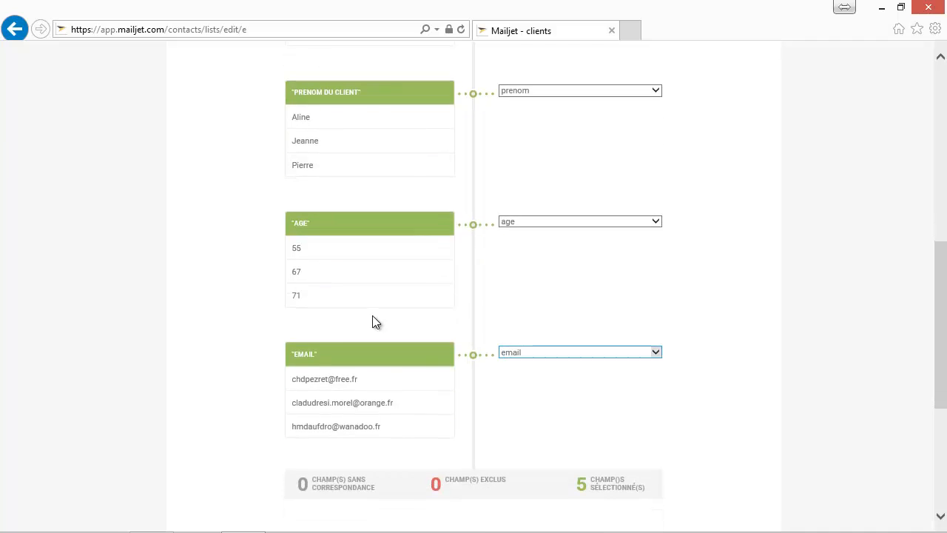
{"action": "scroll", "coordinate": [545, 352], "scroll_direction": "down", "scroll_amount": 3}
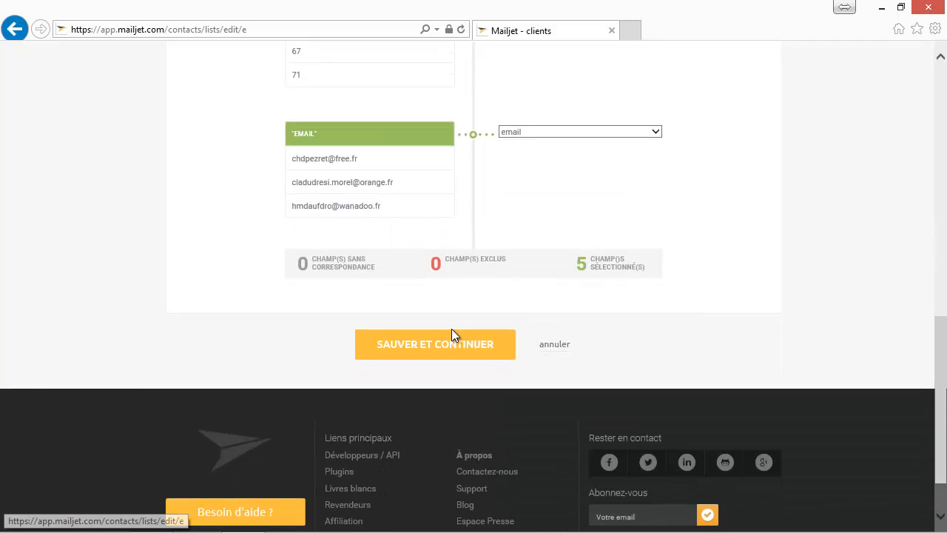
{"action": "left_click", "coordinate": [425, 347]}
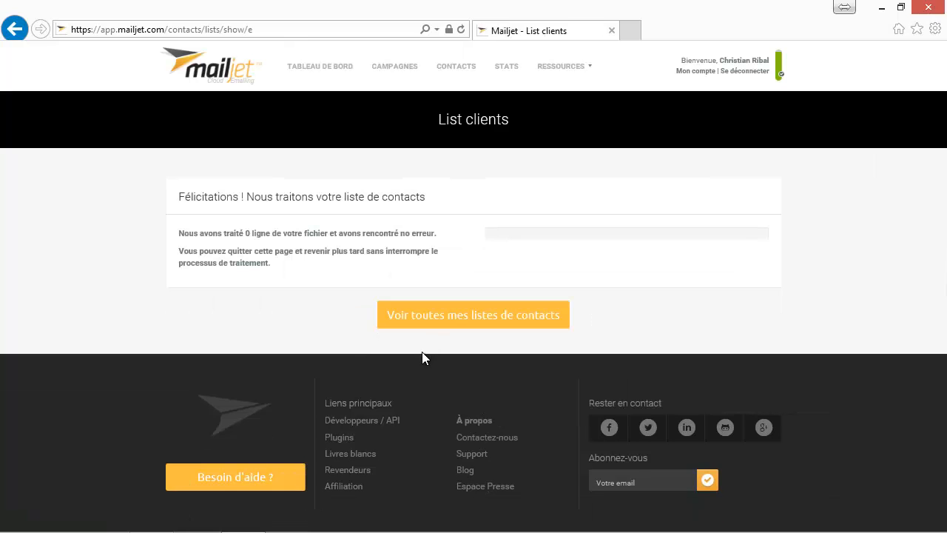
Step: Go to the overview of all contact lists and open the clients list
{"action": "left_click_drag", "start_coordinate": [180, 196], "coordinate": [272, 199]}
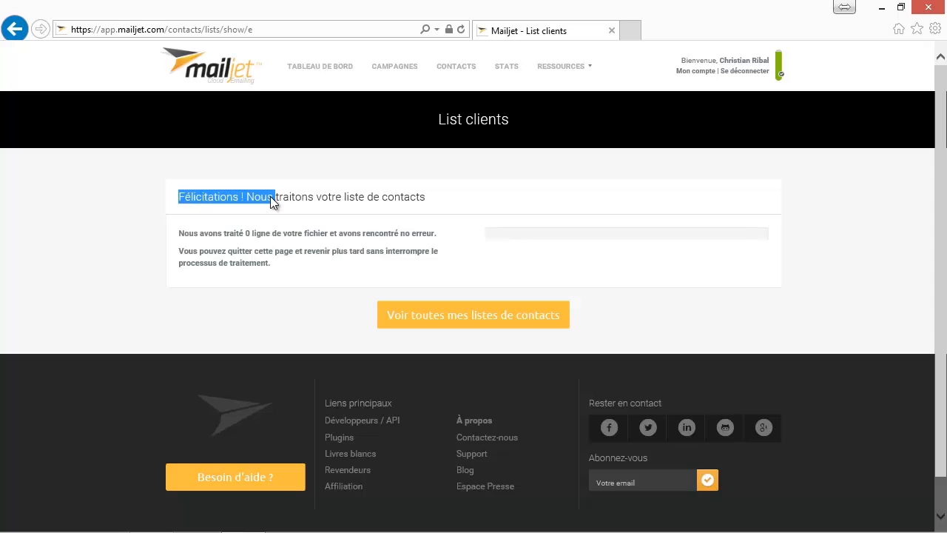
{"action": "left_click", "coordinate": [287, 199]}
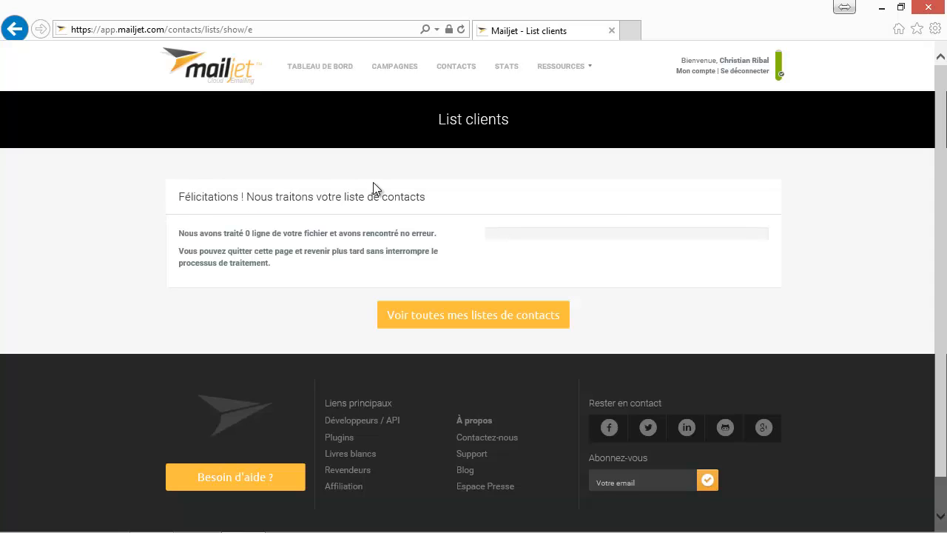
{"action": "left_click", "coordinate": [440, 317]}
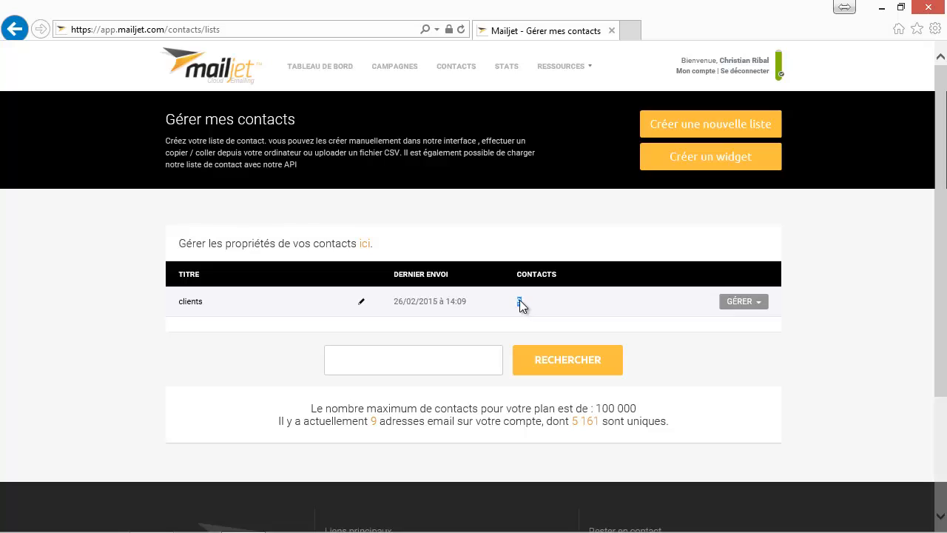
{"action": "left_click", "coordinate": [190, 302]}
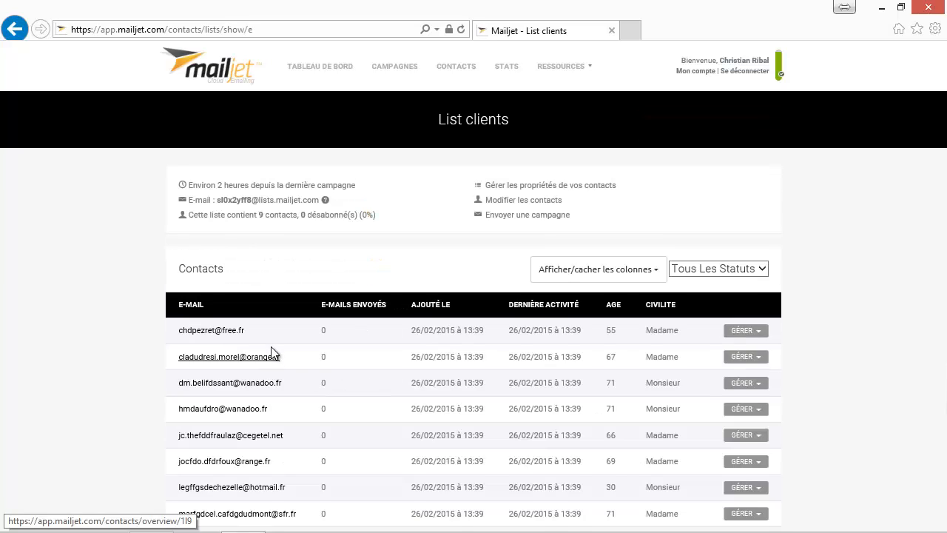
Step: Check the age, civilite, nom and prenom columns of the imported contacts across the full width of the table
{"action": "scroll", "coordinate": [272, 346], "scroll_direction": "down", "scroll_amount": 2}
{"action": "left_click_drag", "start_coordinate": [525, 411], "coordinate": [682, 418]}
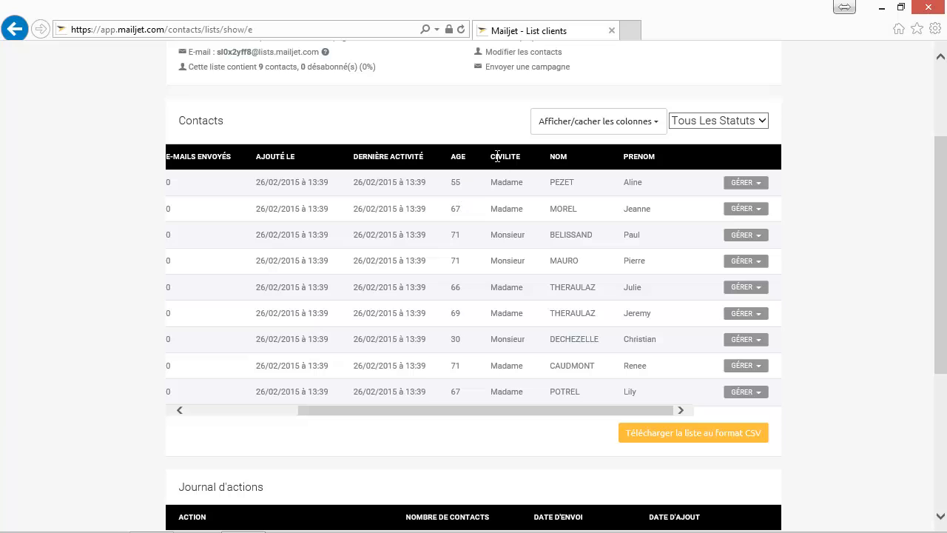
{"action": "left_click_drag", "start_coordinate": [606, 403], "coordinate": [394, 393]}
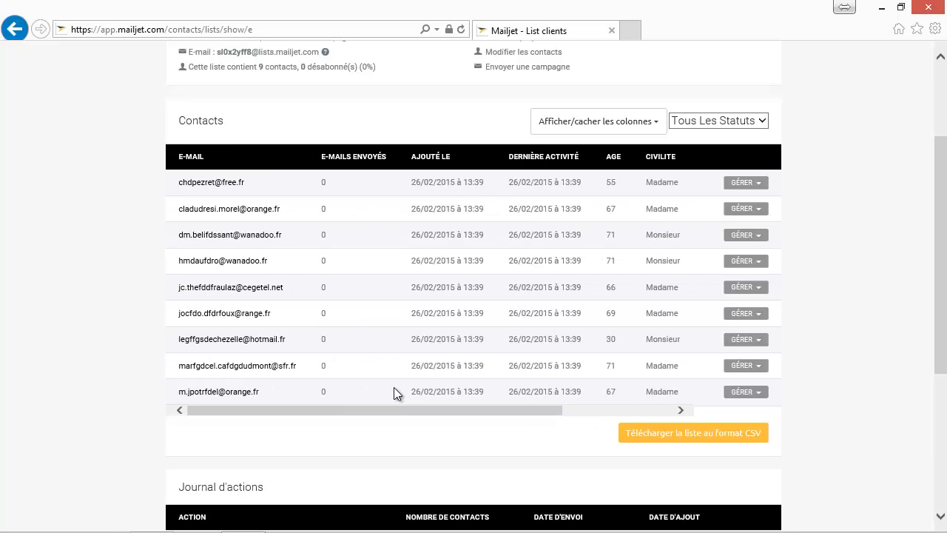